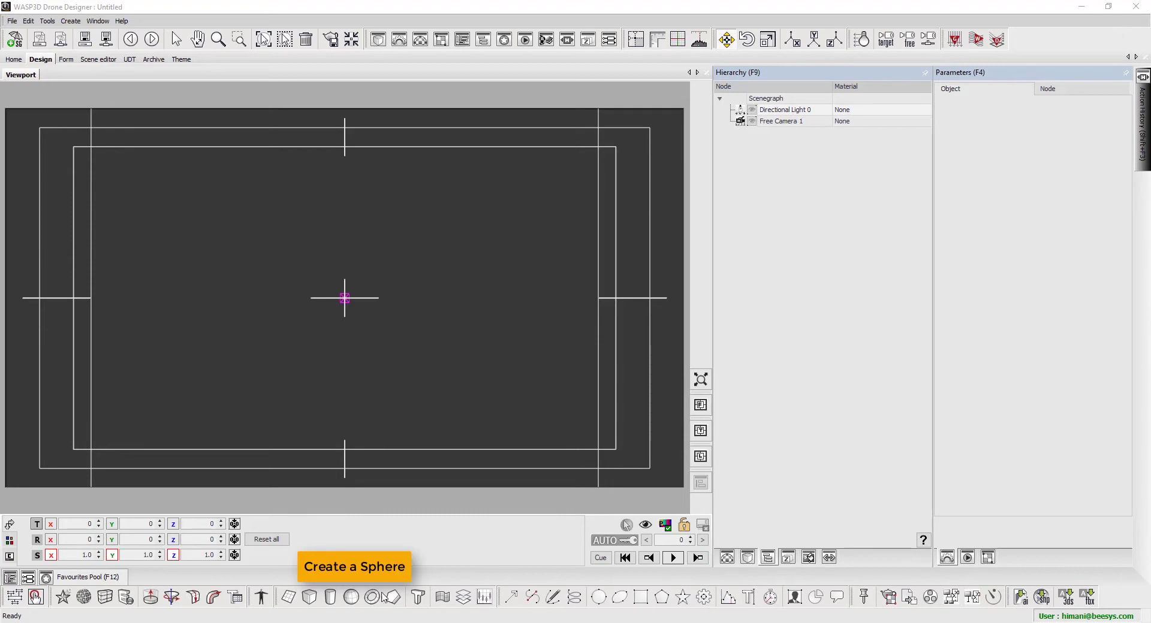
Step: Create a sphere at the scene's centre and set its radius to 148
click(352, 598)
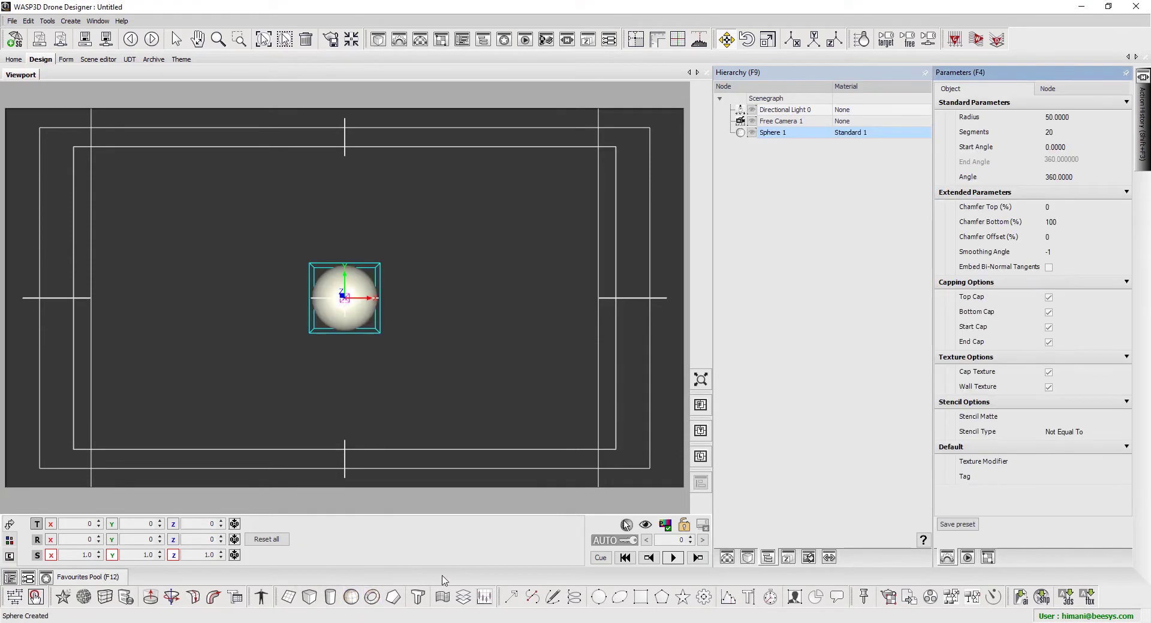
mouse_move(1049, 117)
mouse_down()
mouse_move(1063, 118)
mouse_move(1049, 132)
mouse_up()
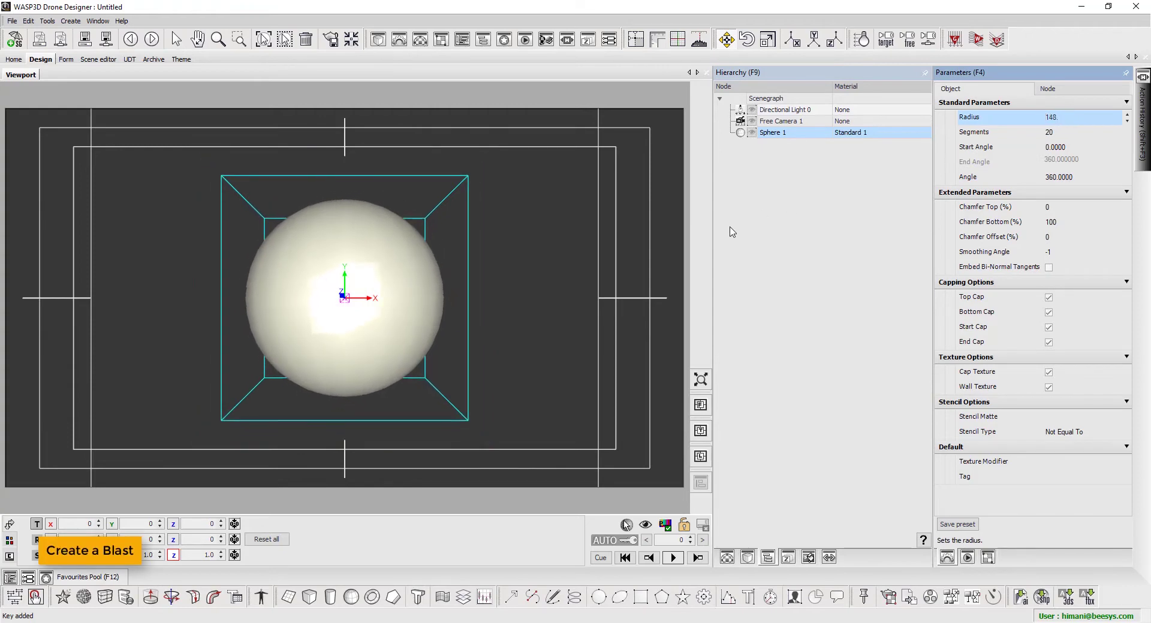
Step: Add a Blast object to the scene and hide the sphere
click(84, 596)
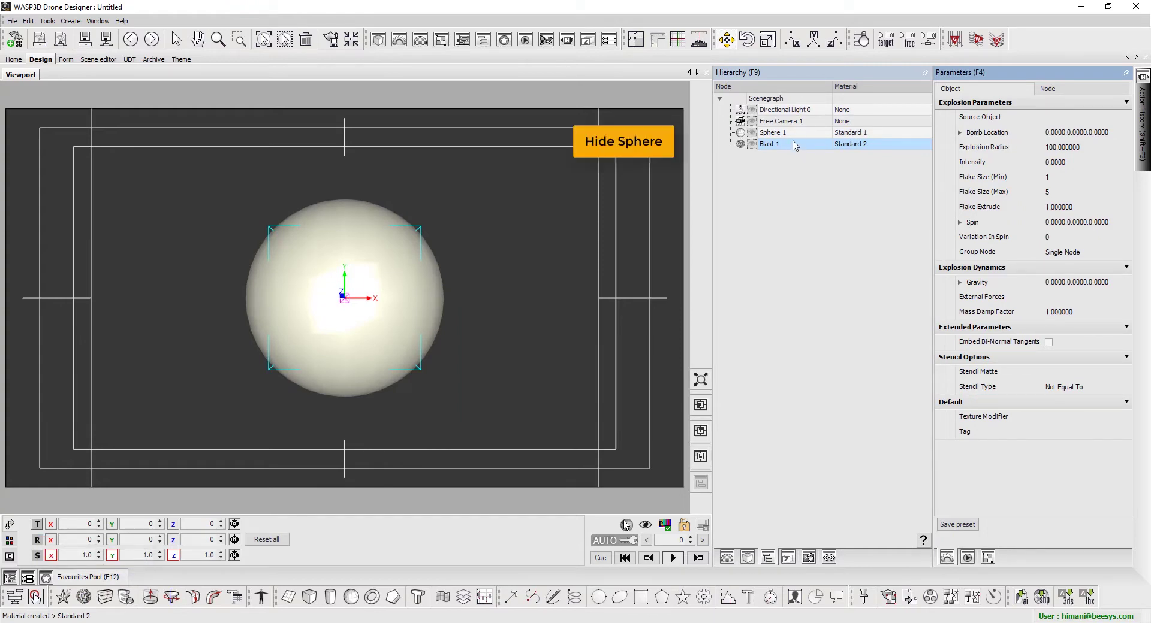
click(770, 132)
click(753, 134)
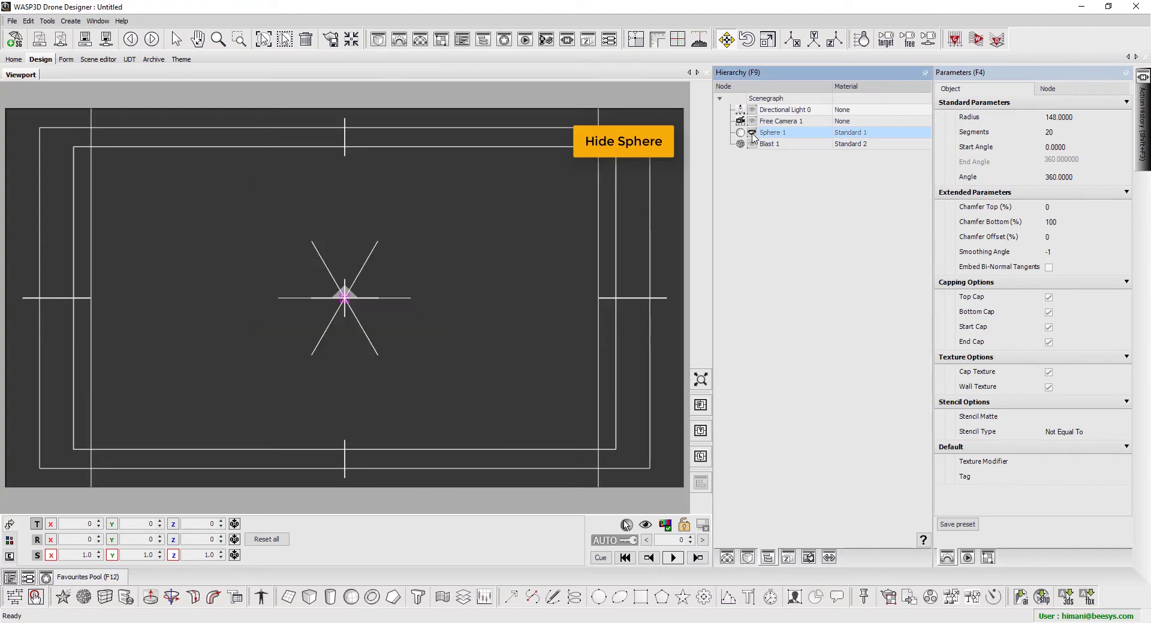
Step: Assign Sphere 1 as the source object of the blast and preview the animation
click(781, 145)
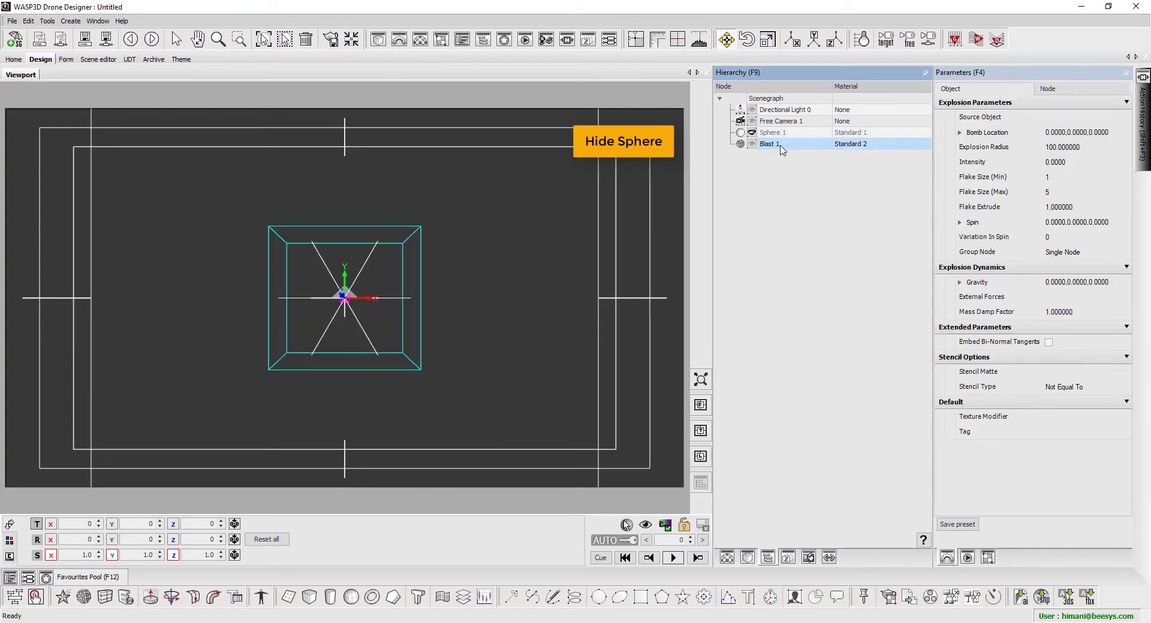
click(1112, 117)
click(1126, 118)
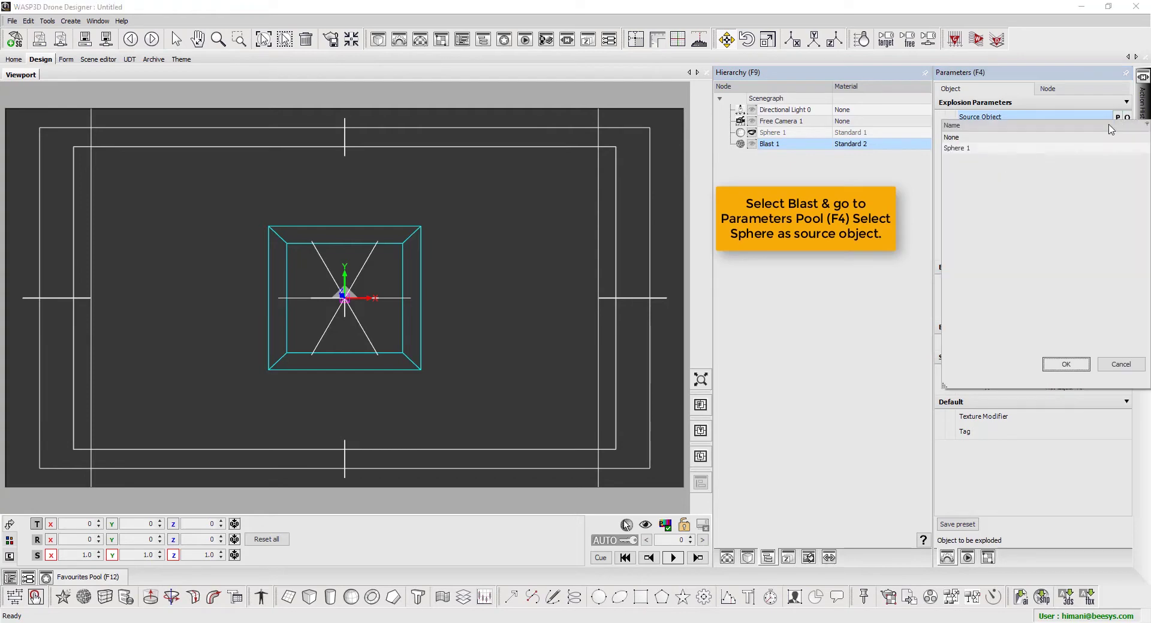
double_click(1027, 152)
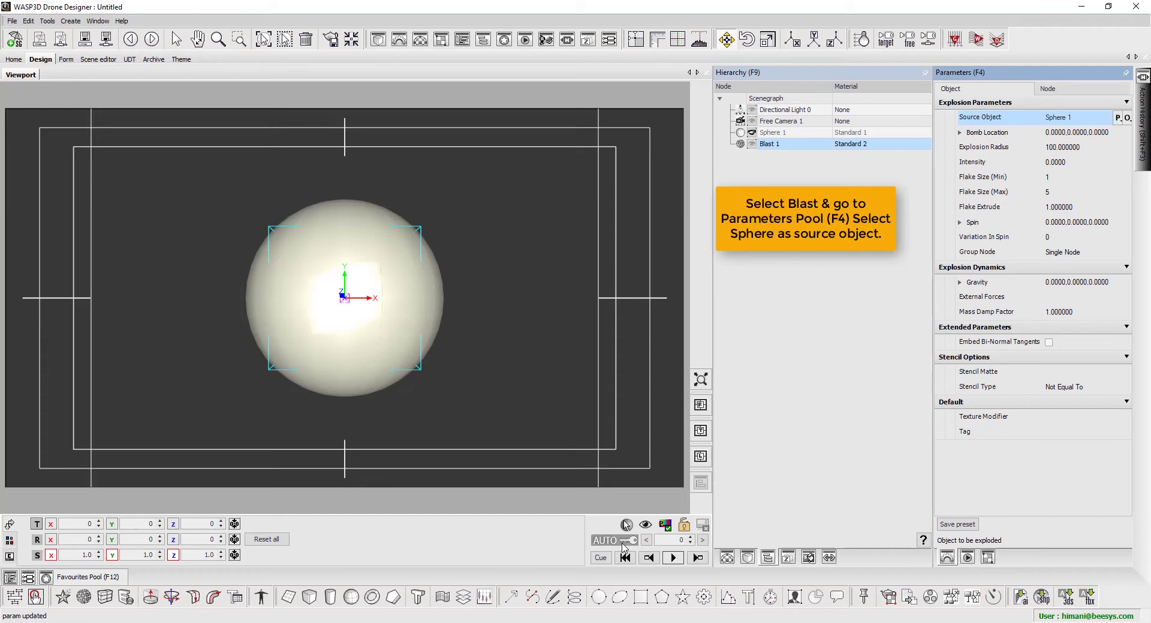
click(673, 558)
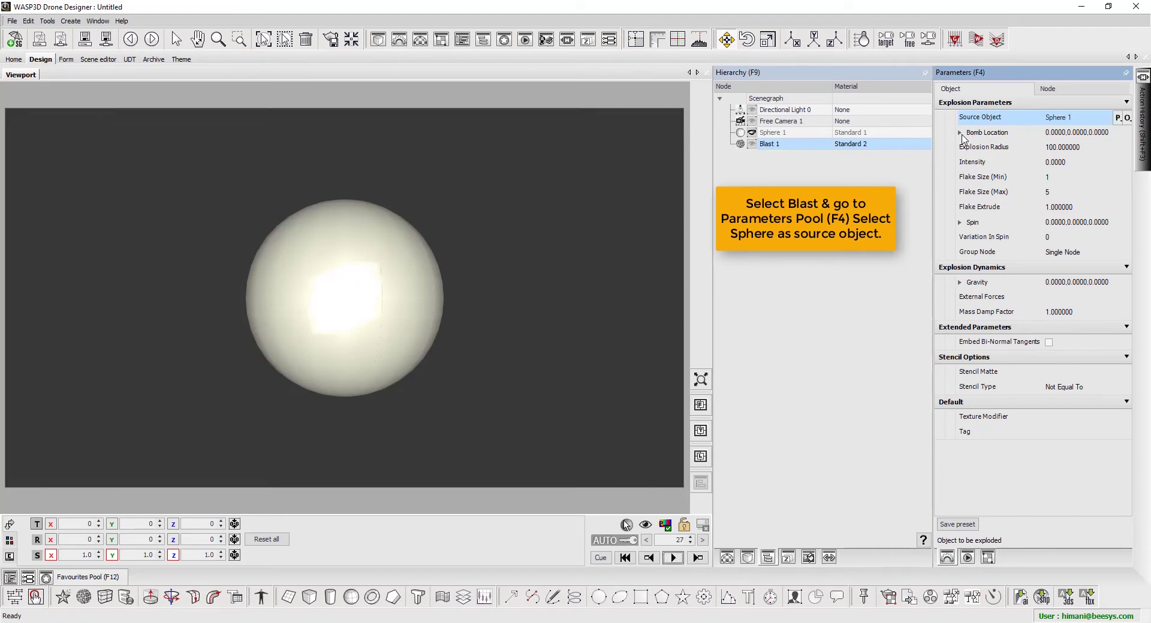
Step: Set the blast's bomb location to 5, 45, -2, explosion radius to 232, intensity to 82, flake size to 4–18 and flake extrude to 10
click(960, 133)
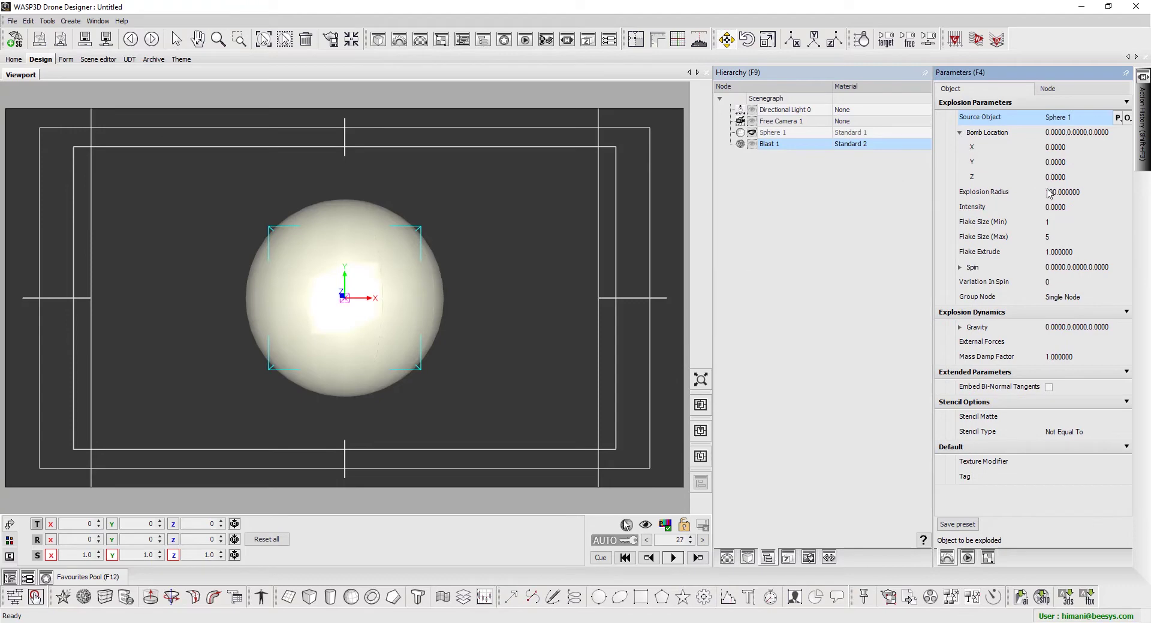
drag(1052, 193, 1080, 212)
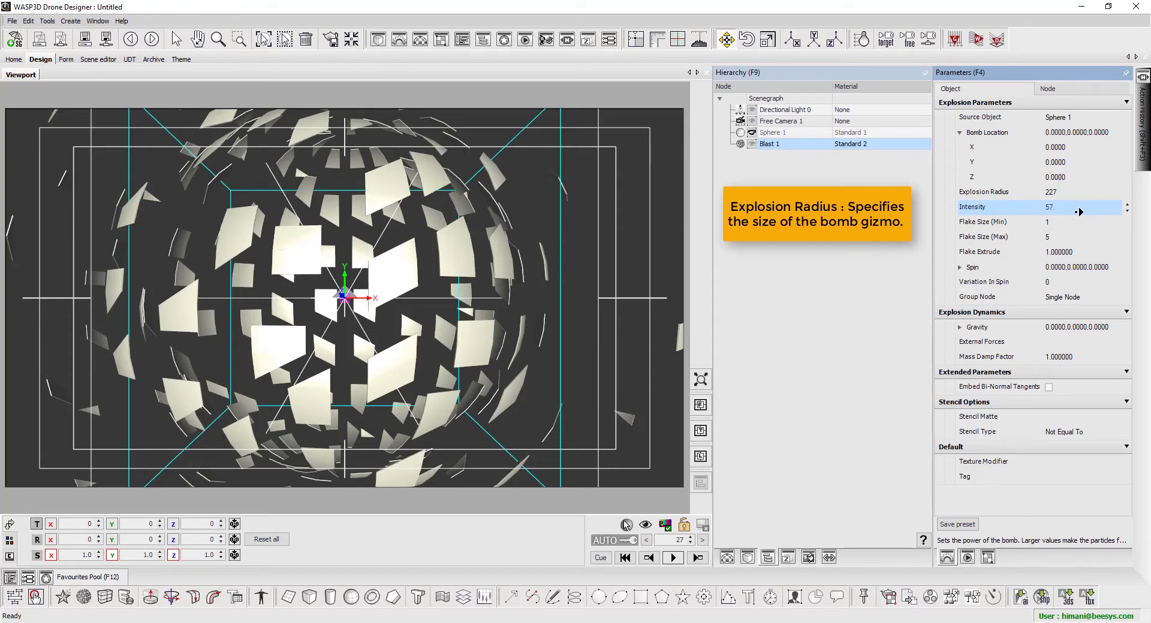
drag(1059, 157, 1061, 254)
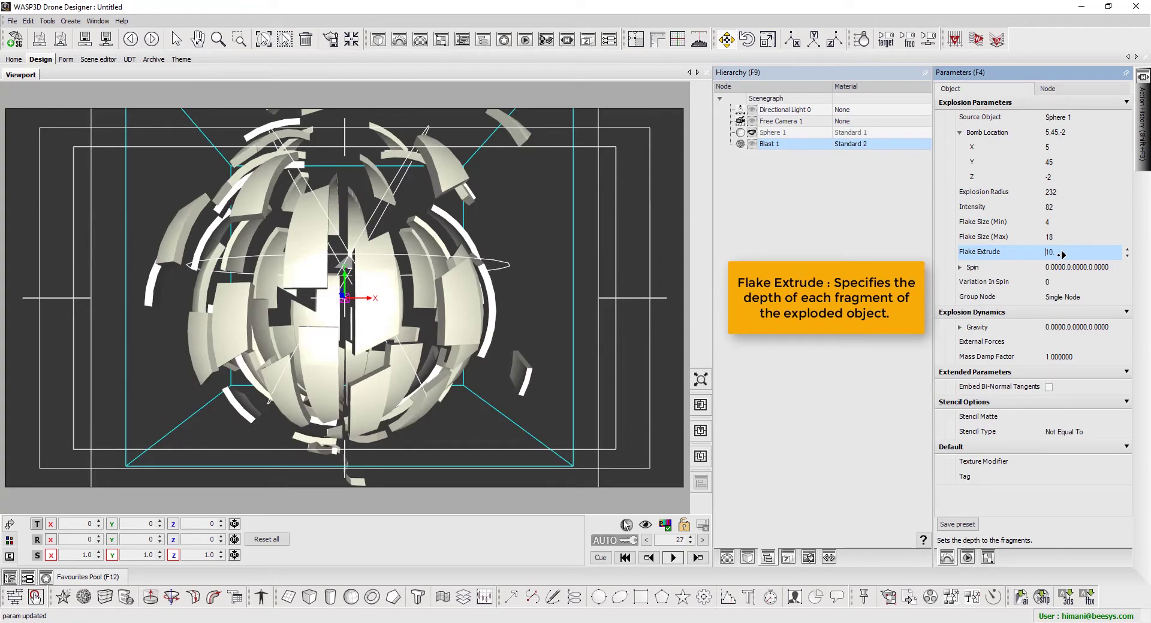
Step: Set the blast's minimum flake size to 1 and maximum flake size to 4
click(1058, 226)
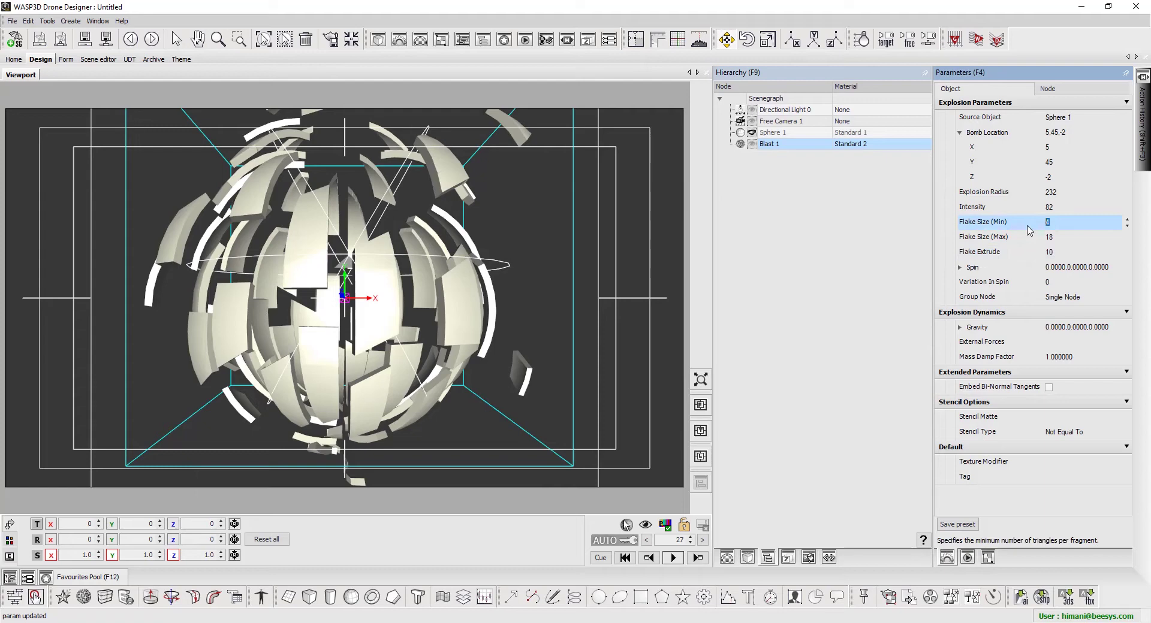
text(1)
key(Tab)
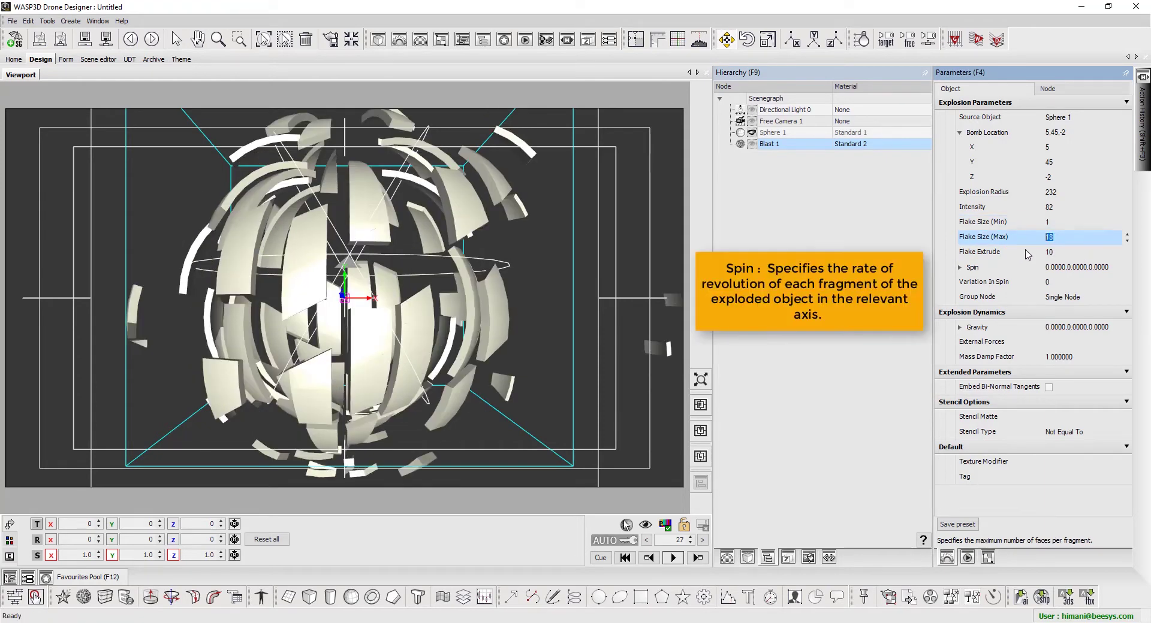
text(1)
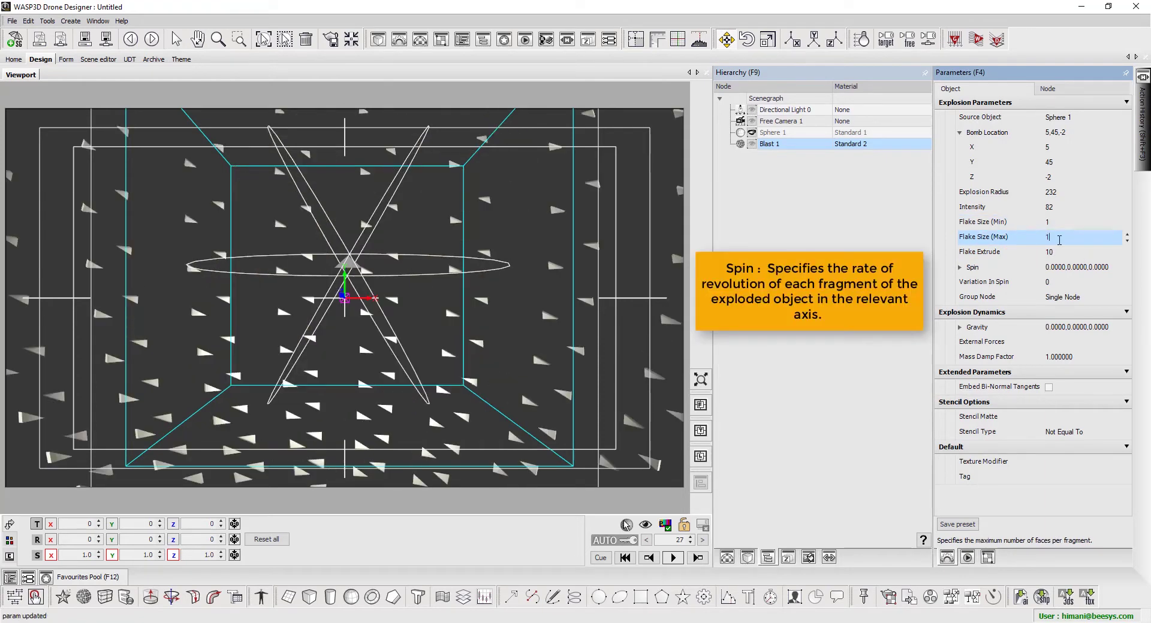
key(BackSpace)
text(4)
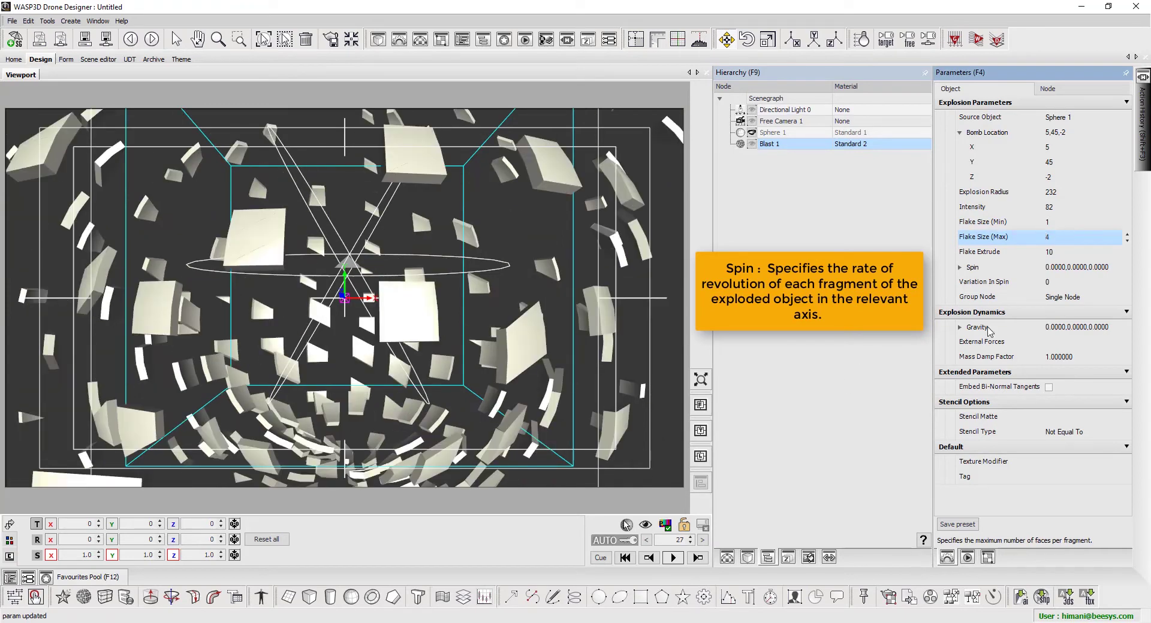
Step: Set the fragments' spin to X 0, Y 1.5 and Z 1.0, and play the animation from the start
click(960, 269)
click(1053, 282)
text(-0.5)
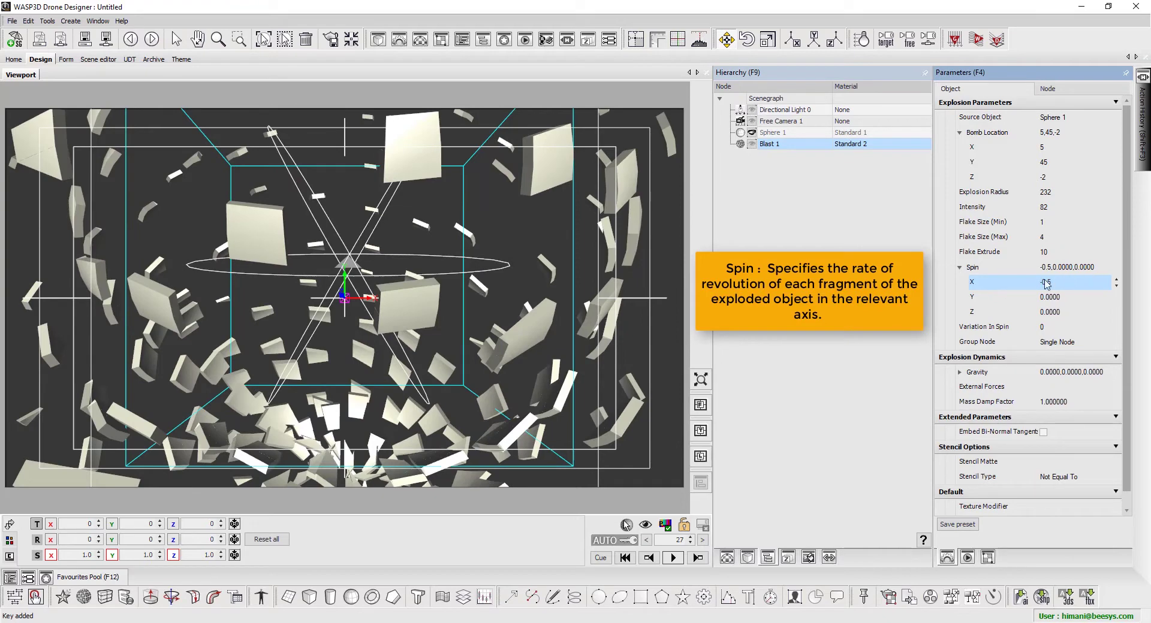
text(0)
click(1049, 296)
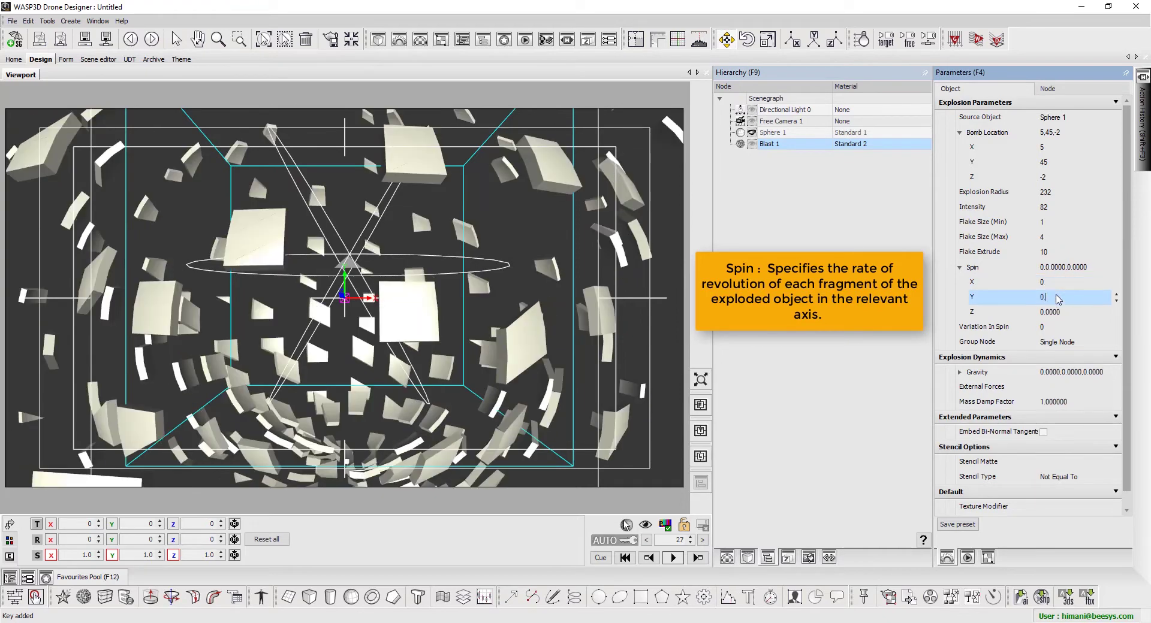
text(1.5)
click(1060, 312)
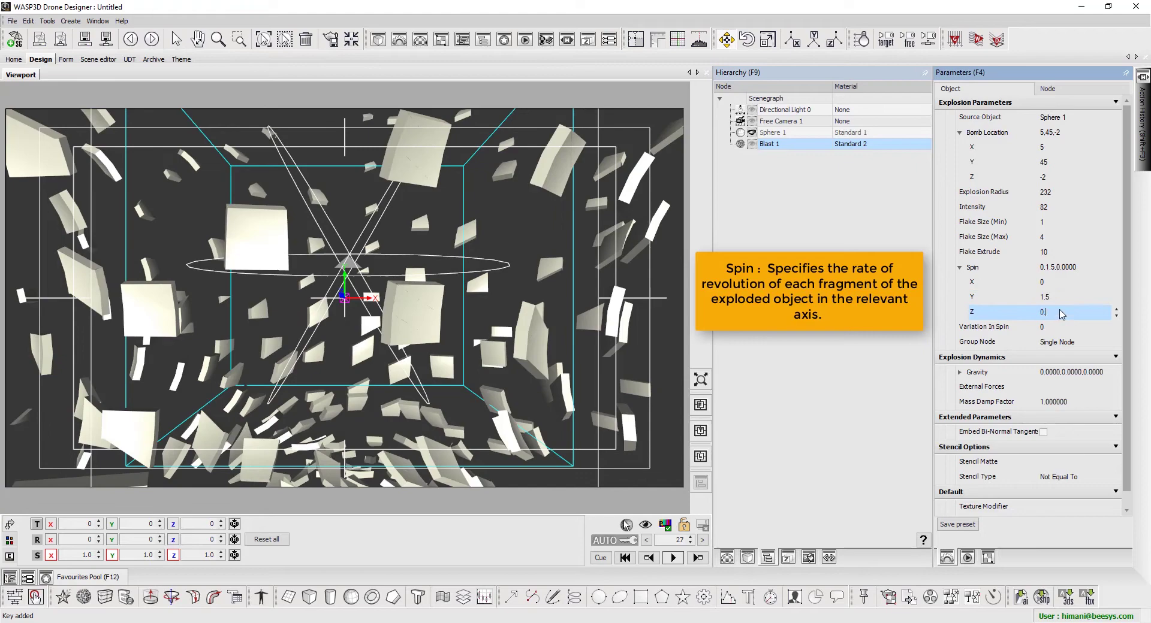
text(1.)
click(1063, 299)
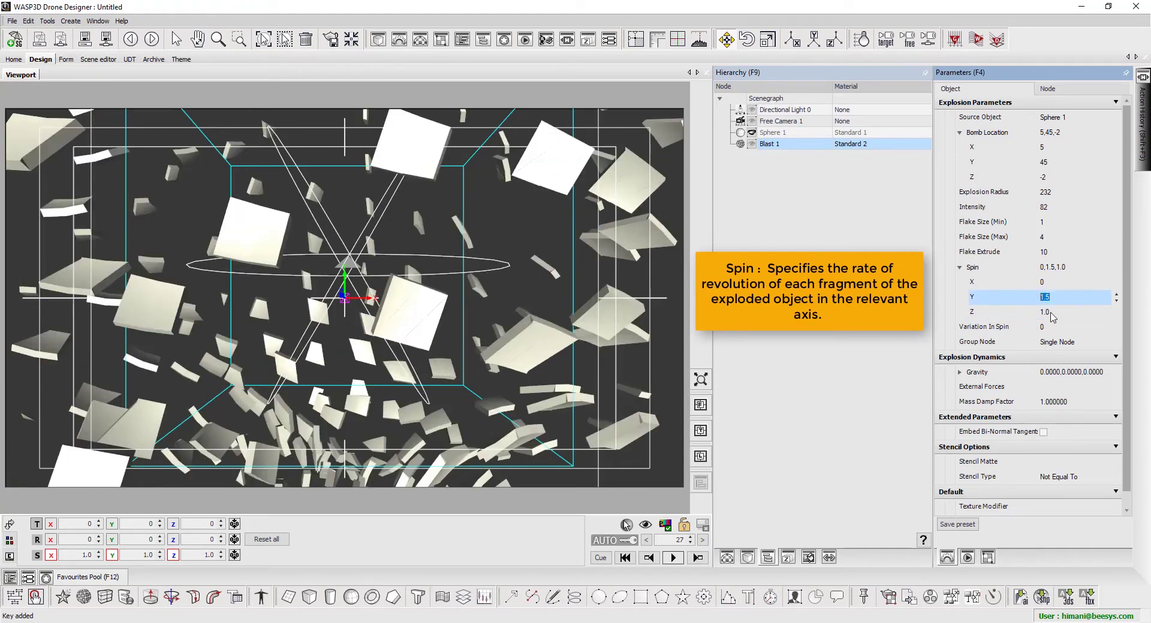
click(600, 557)
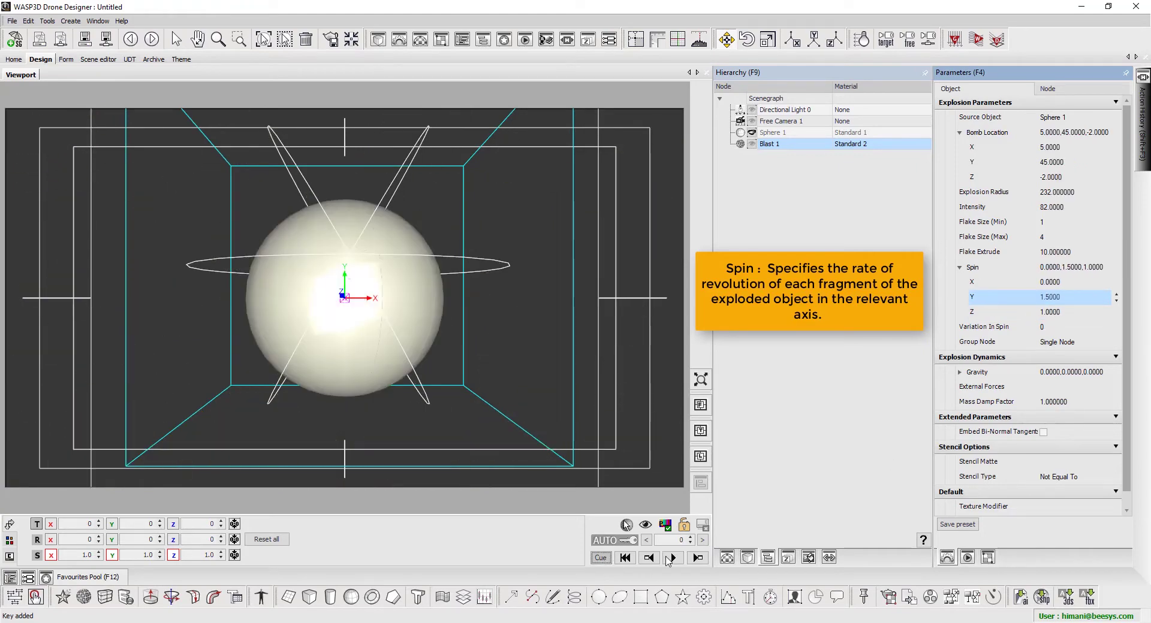
click(672, 558)
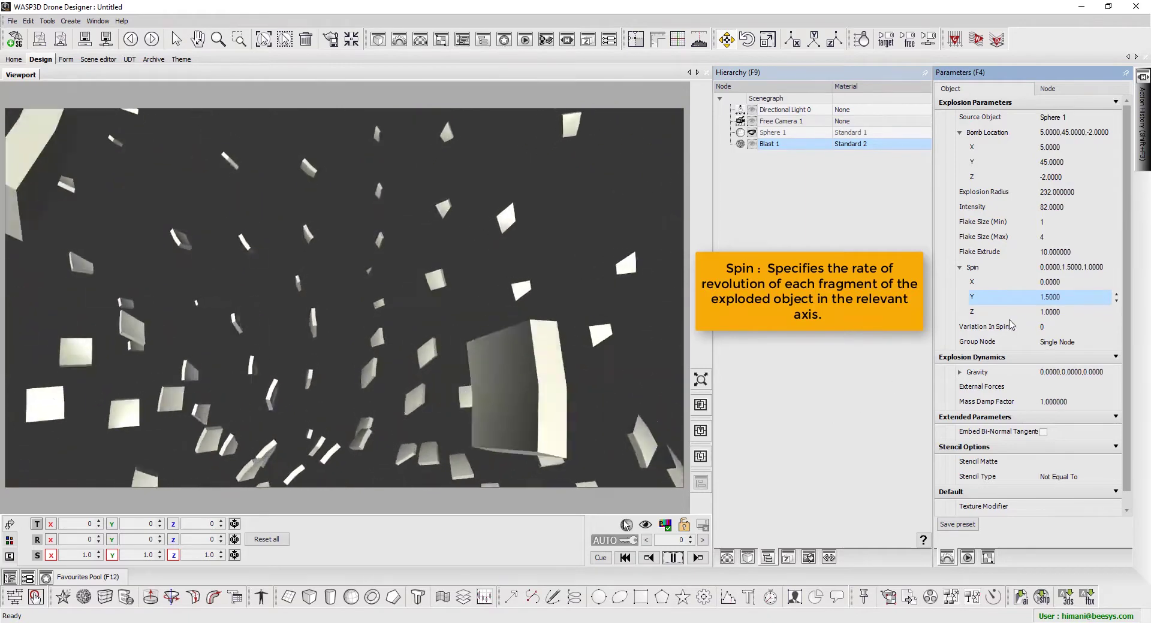
Step: Set the blast's Z spin to 0.5 and variation in spin to 8, and replay the explosion from the start
click(1053, 312)
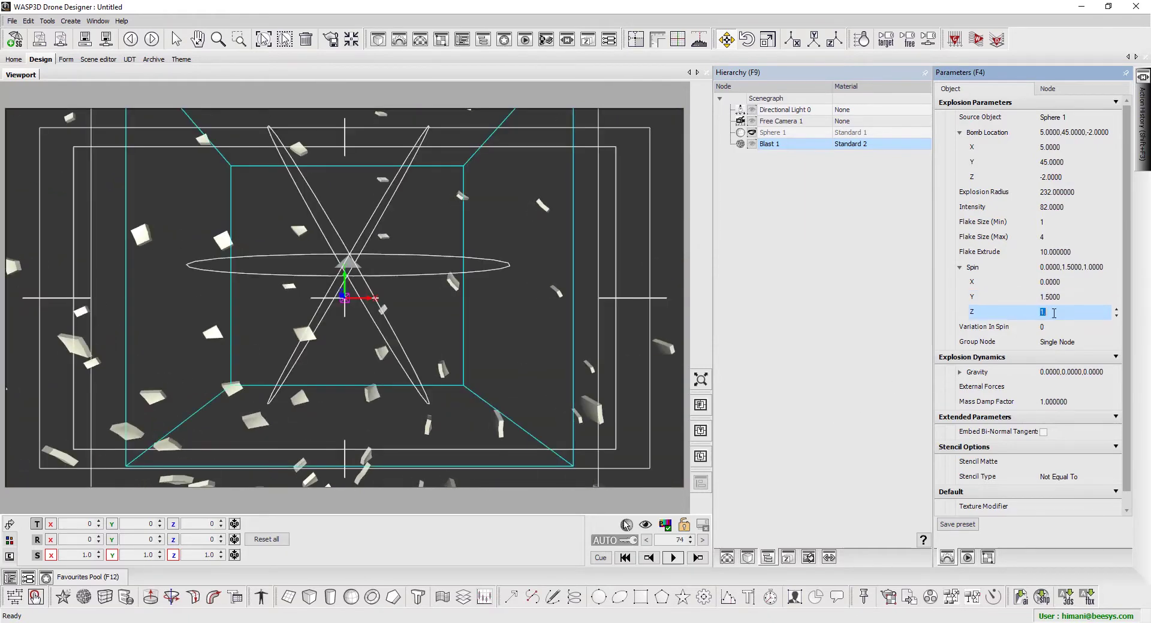
text(0.5)
click(1068, 327)
text(7)
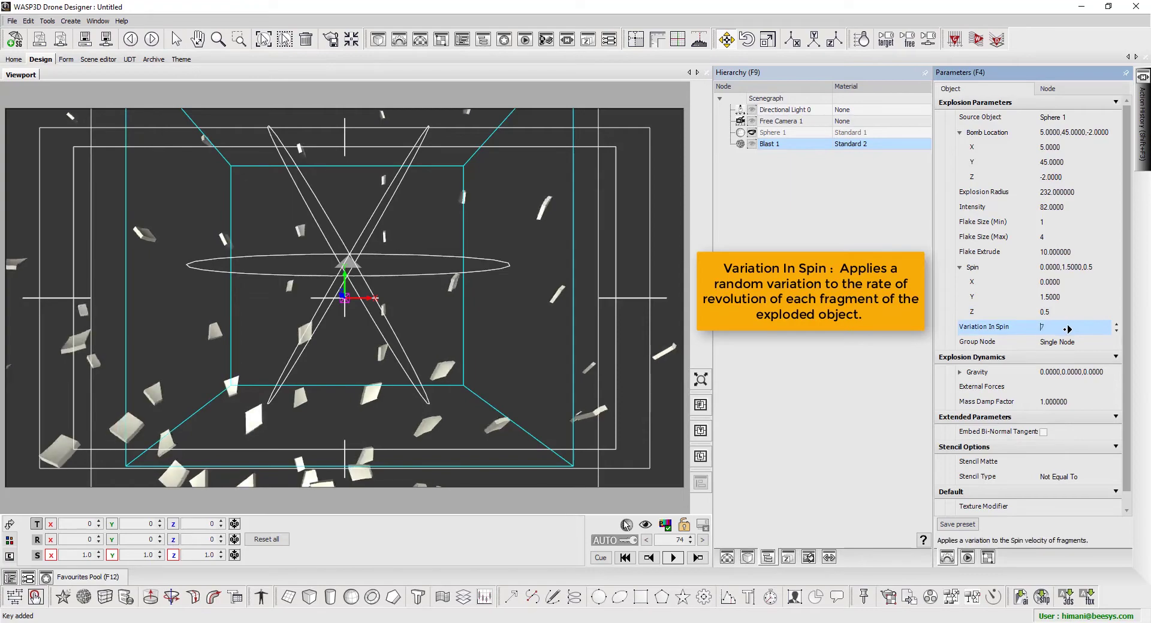
drag(1067, 329, 1069, 329)
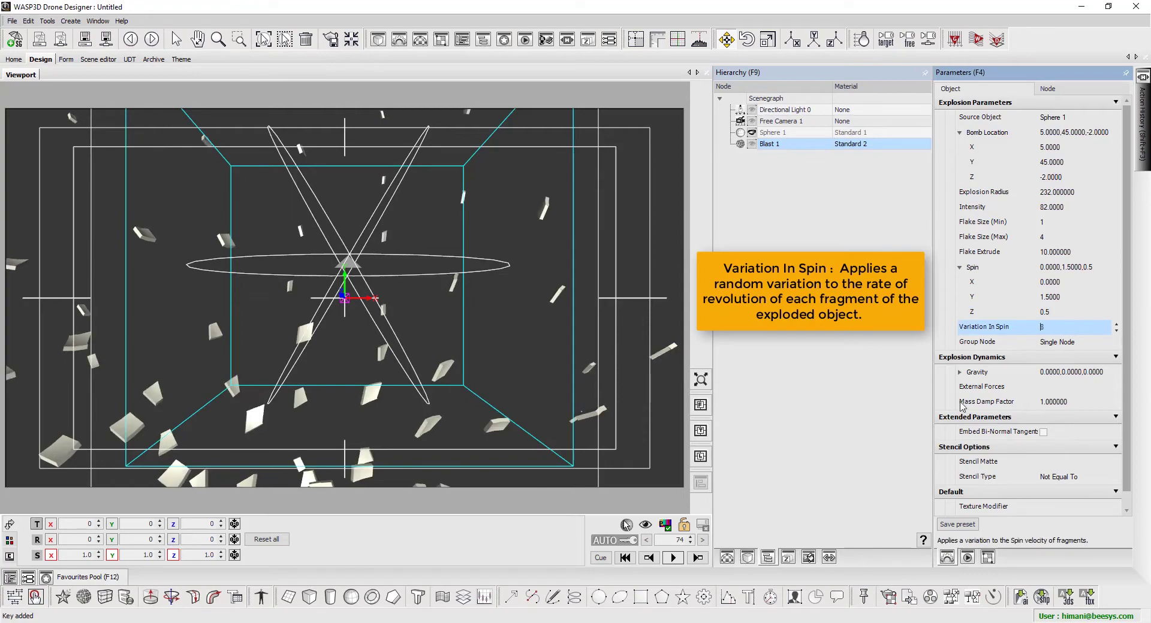
click(601, 558)
click(672, 559)
click(673, 558)
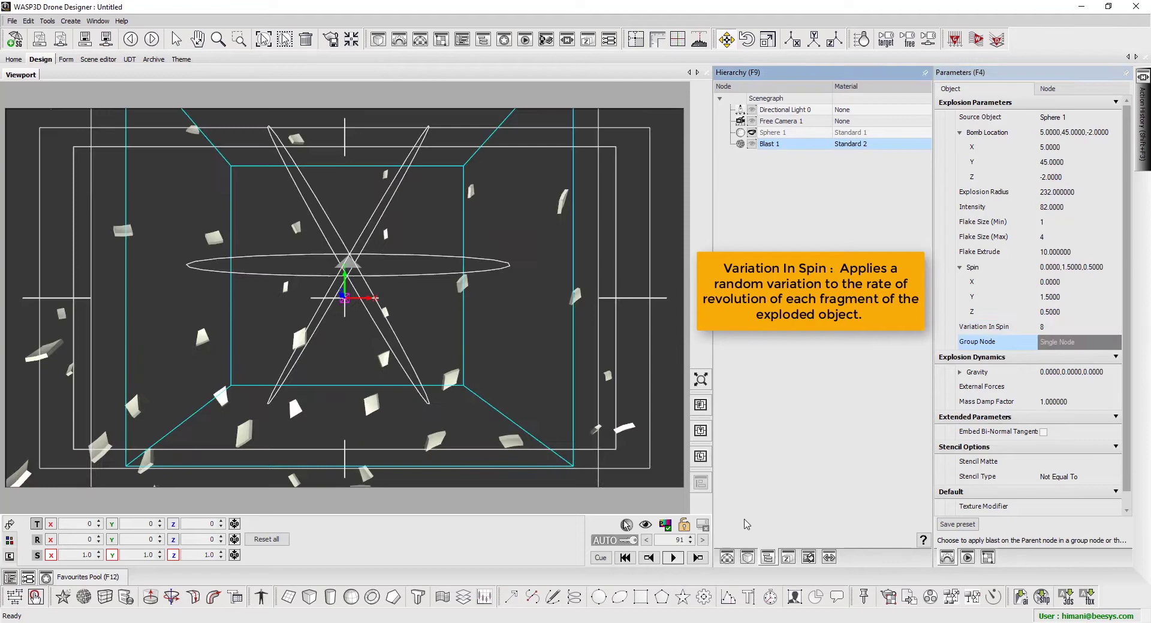
Step: Set the blast's Y gravity to 4.5 and play the explosion
click(962, 376)
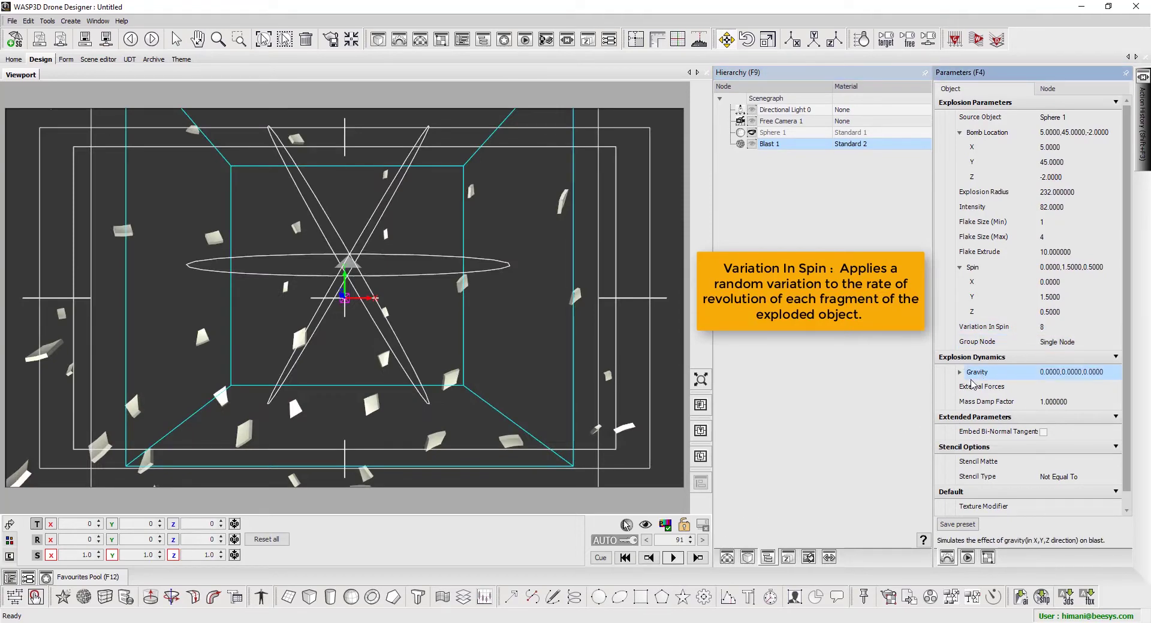
click(960, 372)
double_click(1061, 402)
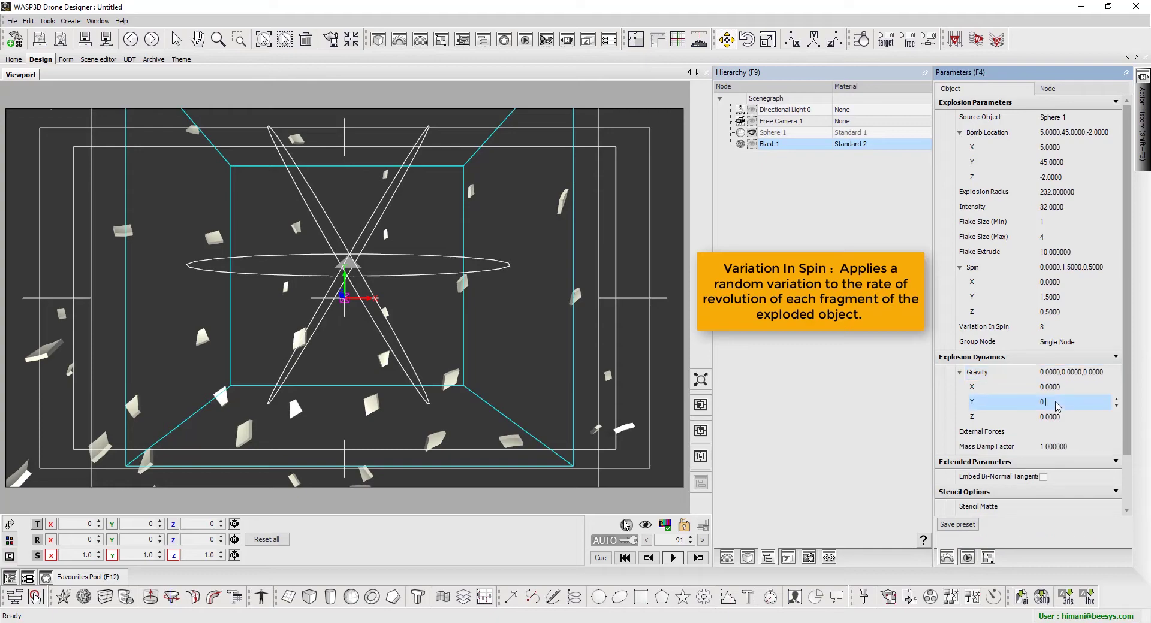
text(2.)
drag(1062, 402, 1065, 403)
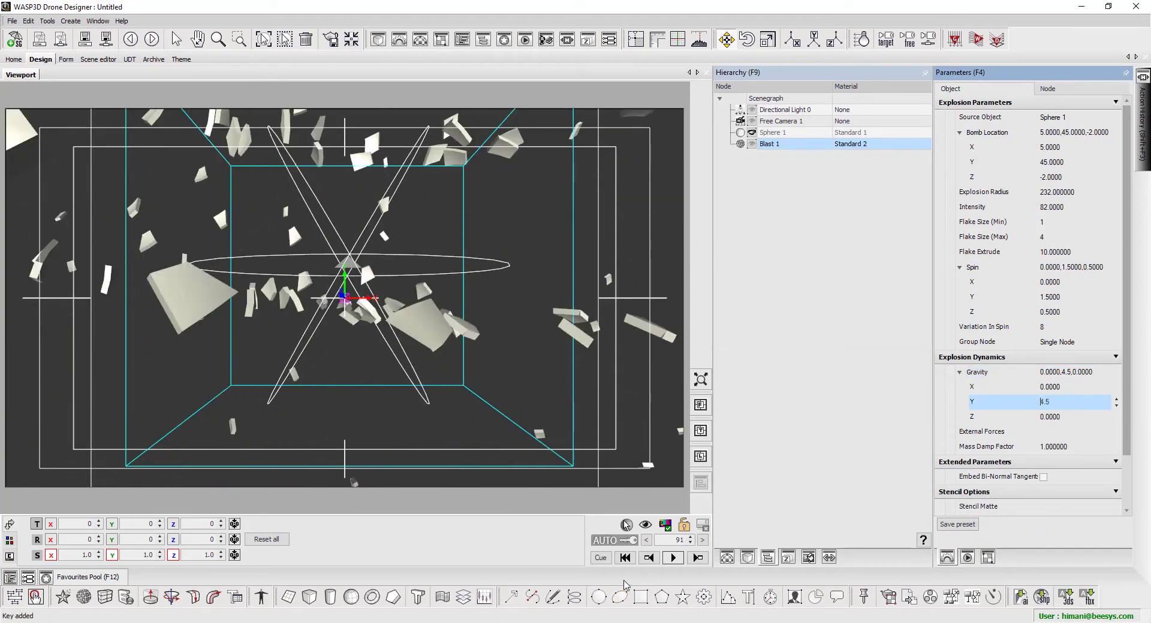
click(673, 558)
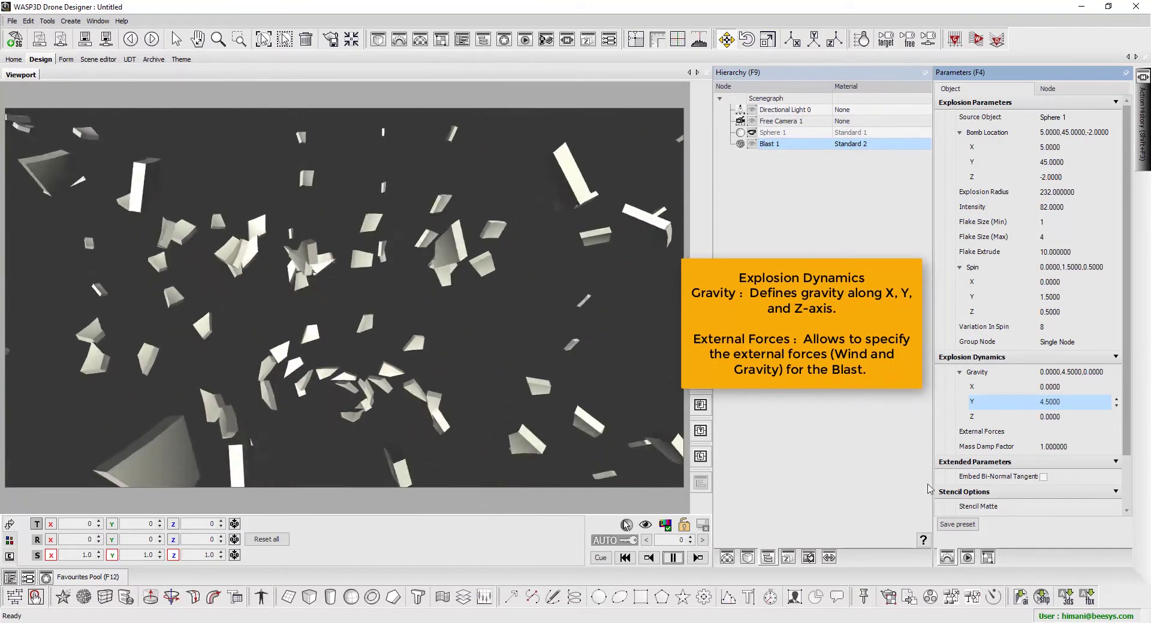
Step: Set the blast's Y gravity to -4.5, replay the explosion and return to its start
click(1059, 408)
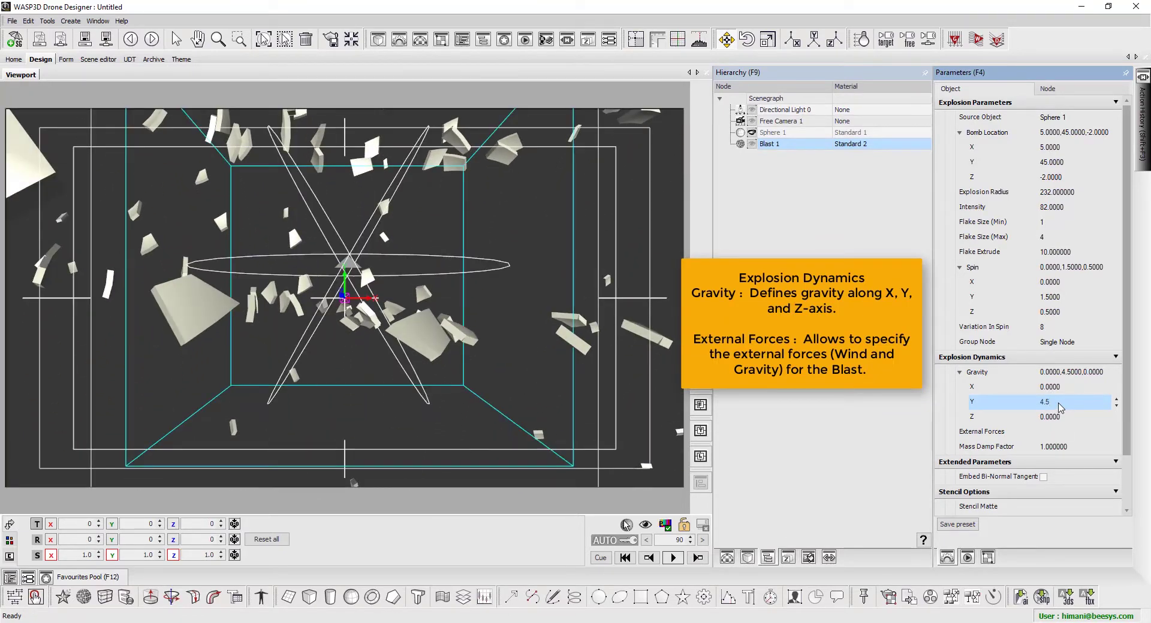
text(-)
key(Return)
click(600, 557)
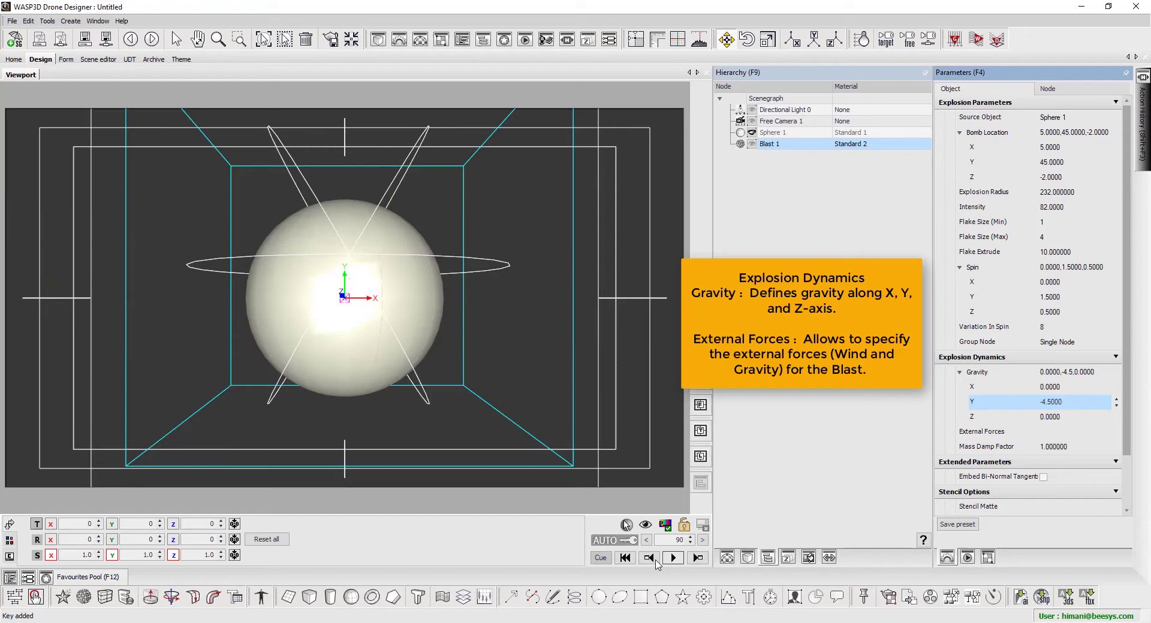
click(672, 557)
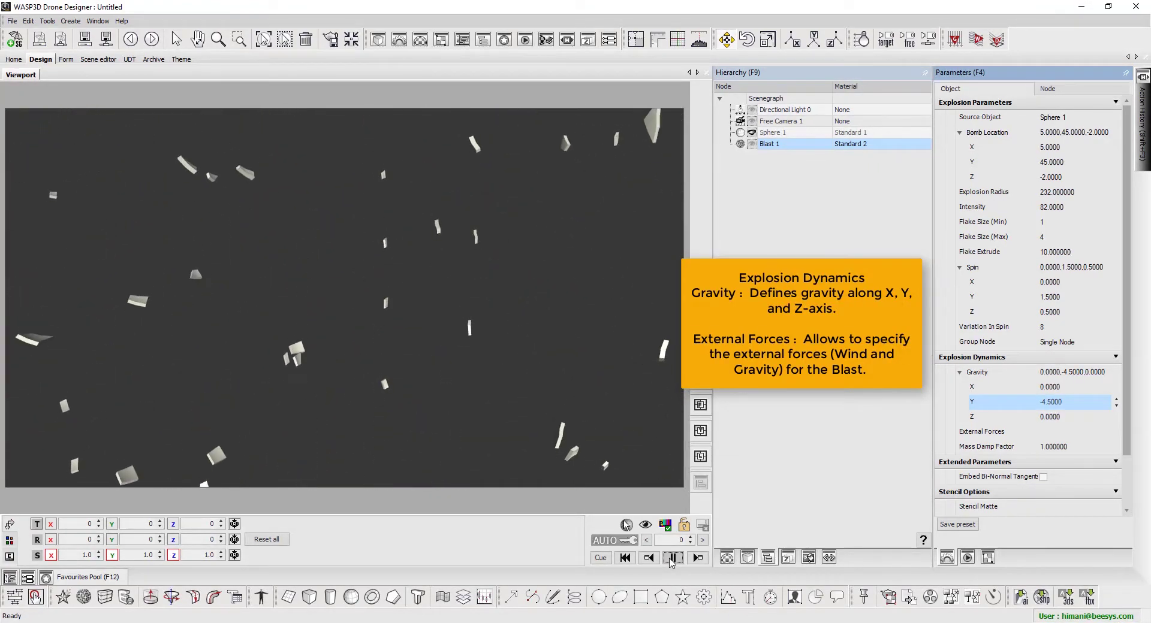
click(672, 557)
click(600, 558)
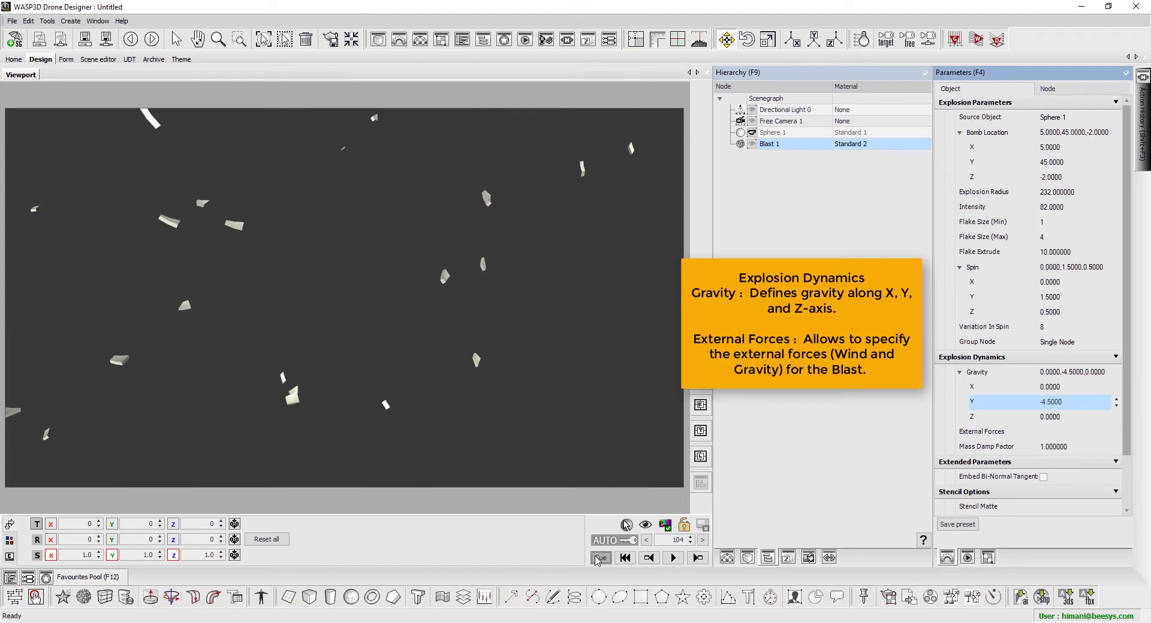
Step: Add a deflector plane to the scene and delete the duplicate second plane
click(1055, 420)
scroll(1129, 352, down, 2)
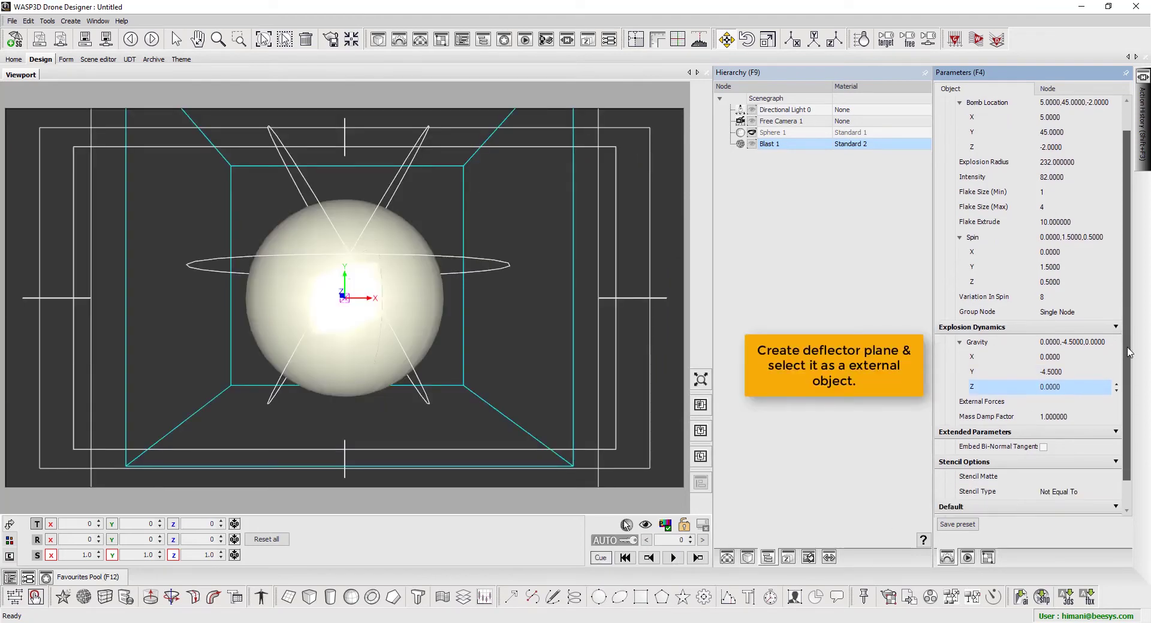
scroll(1129, 352, down, 2)
click(994, 376)
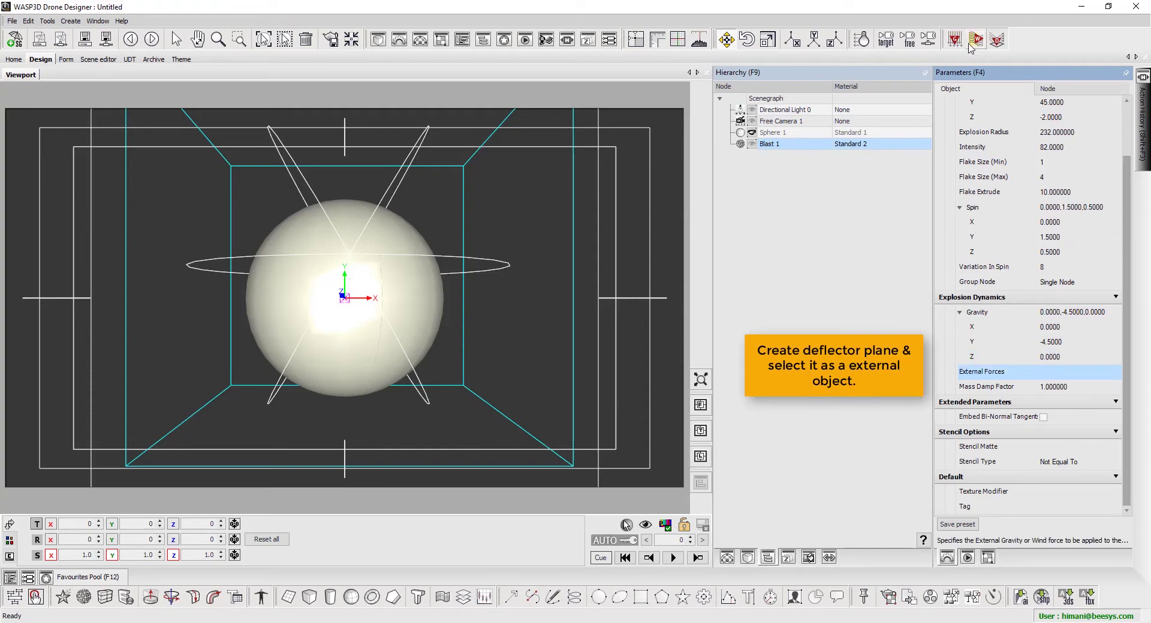
double_click(1001, 46)
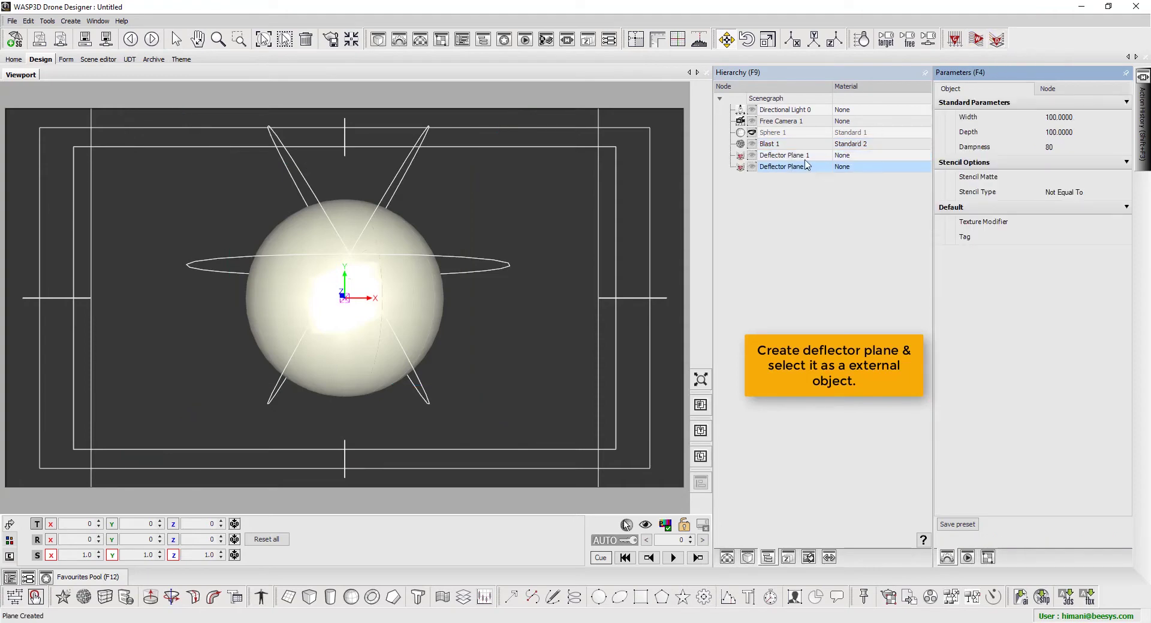
click(809, 167)
key(Delete)
click(810, 156)
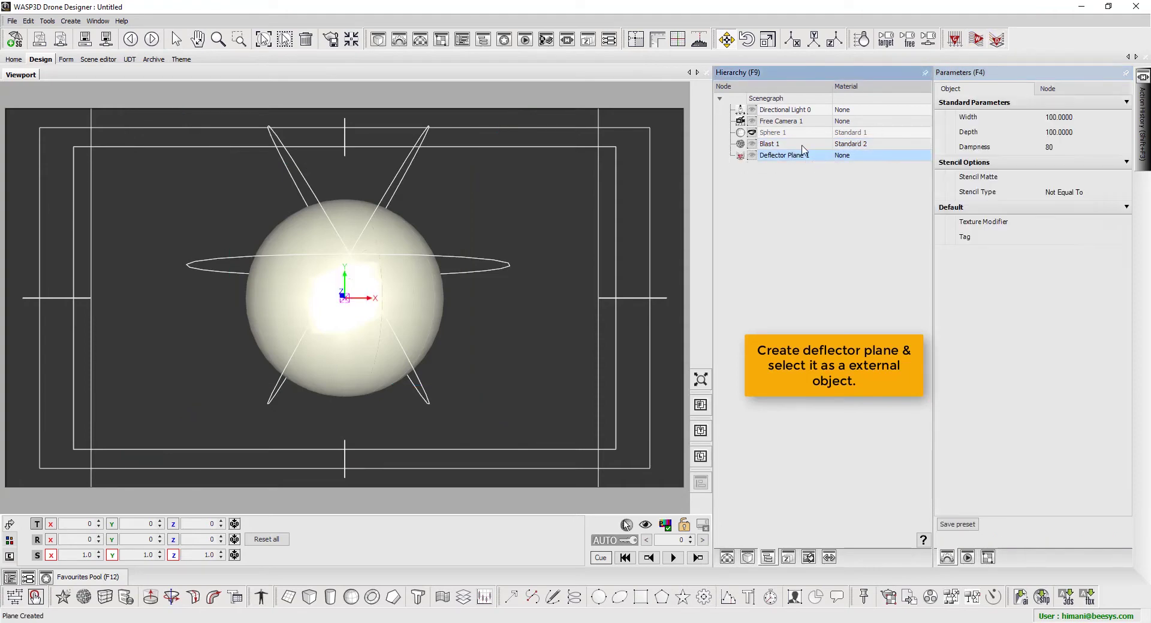
Step: Assign Deflector Plane 1 as the external force of Blast 1 and play the explosion
click(802, 146)
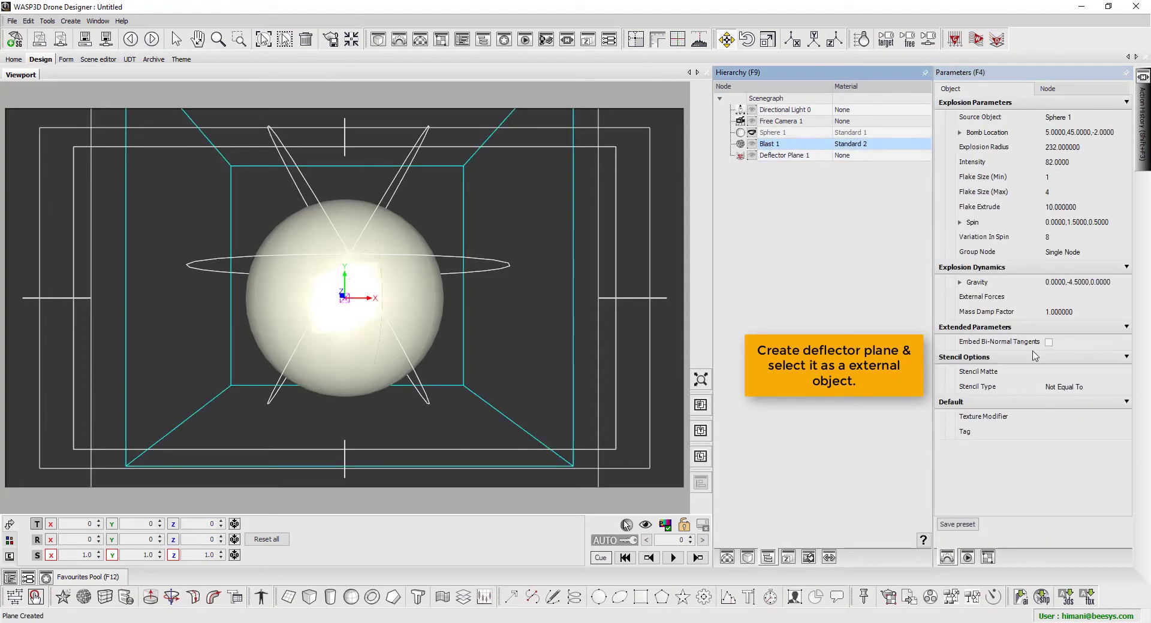
click(1086, 297)
click(1127, 298)
click(1037, 340)
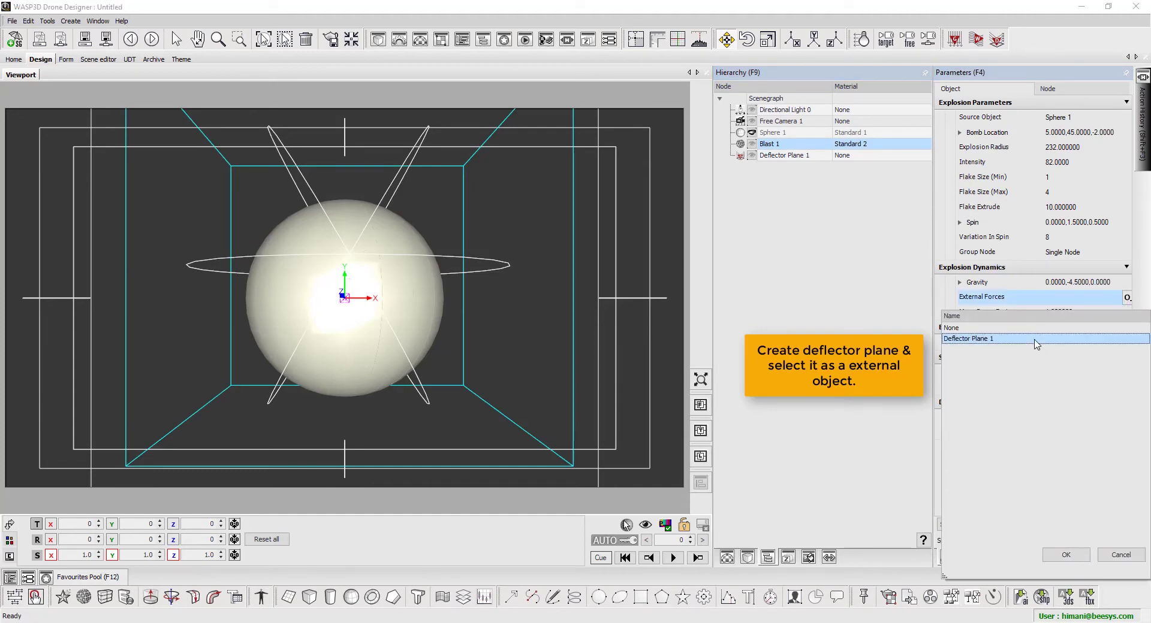
click(1065, 555)
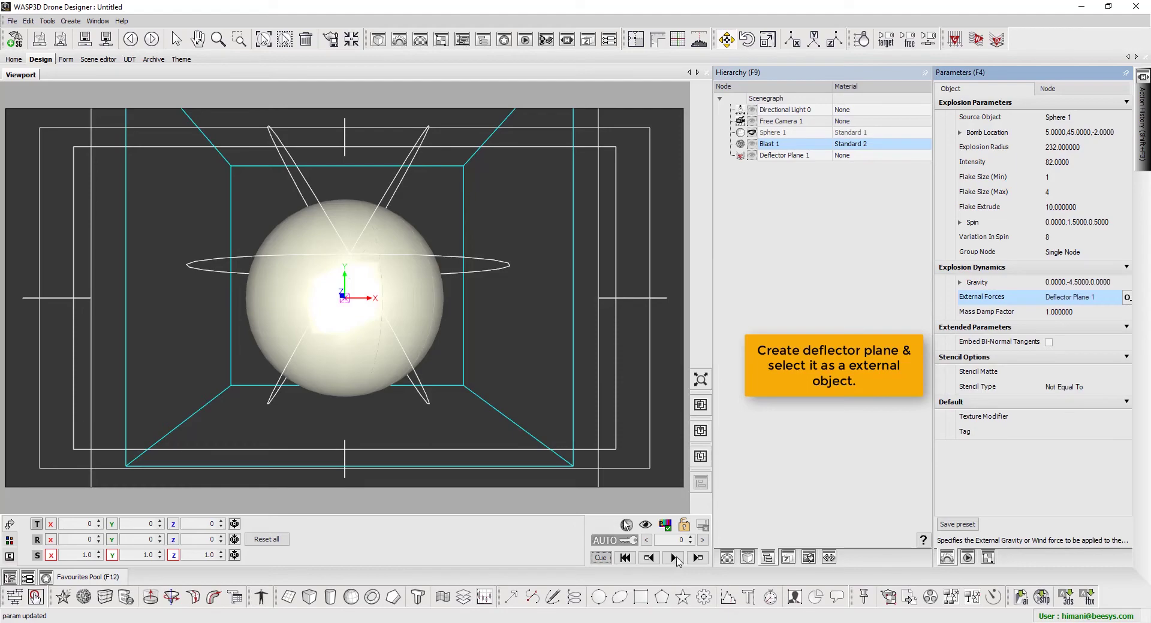
click(675, 558)
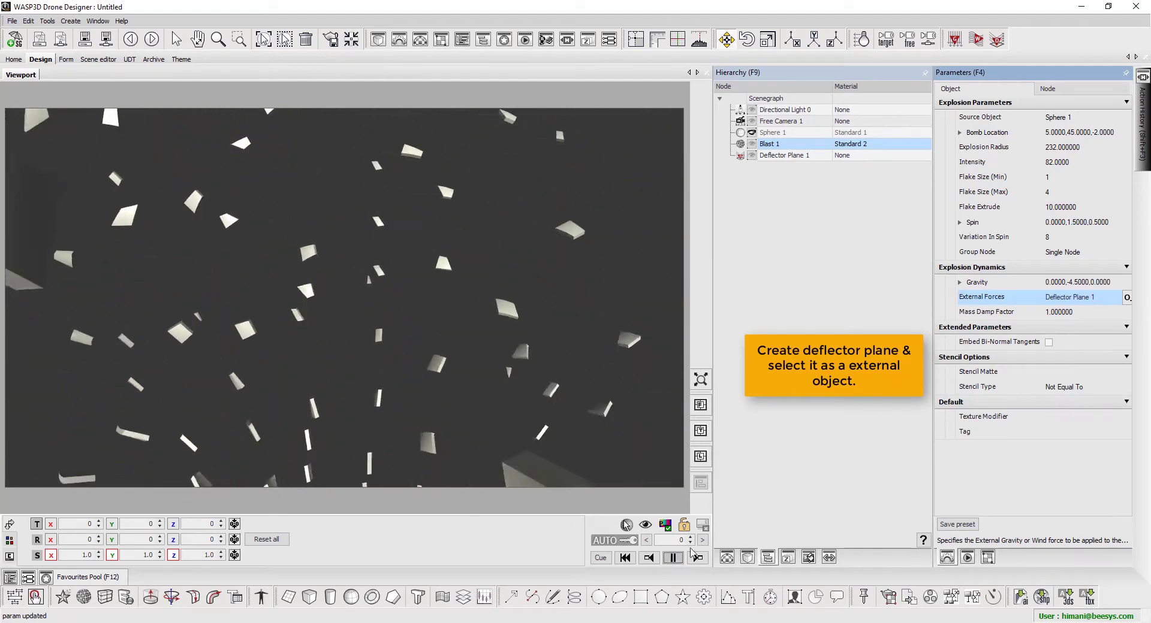
Step: Set the dampness of Deflector Plane 1 to 0
click(797, 157)
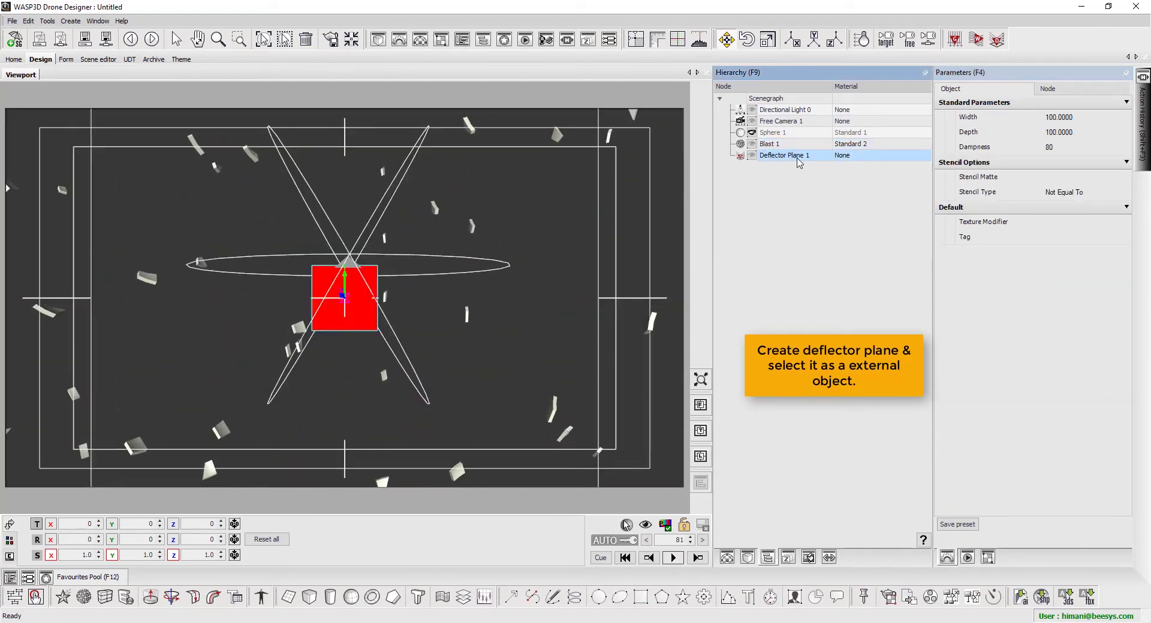
drag(1059, 150, 1041, 148)
text(0)
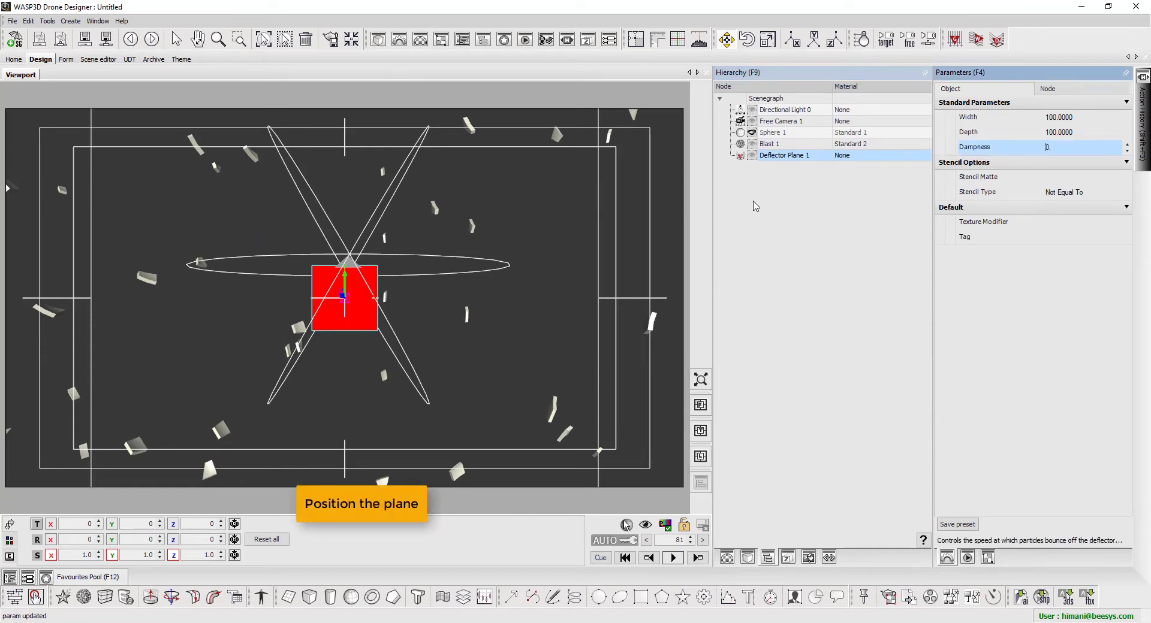
Step: Place the deflector plane with X rotation 90, Y position -199 and uniform scale 11.2, and replay the explosion from the start
click(77, 542)
text(90.)
key(Return)
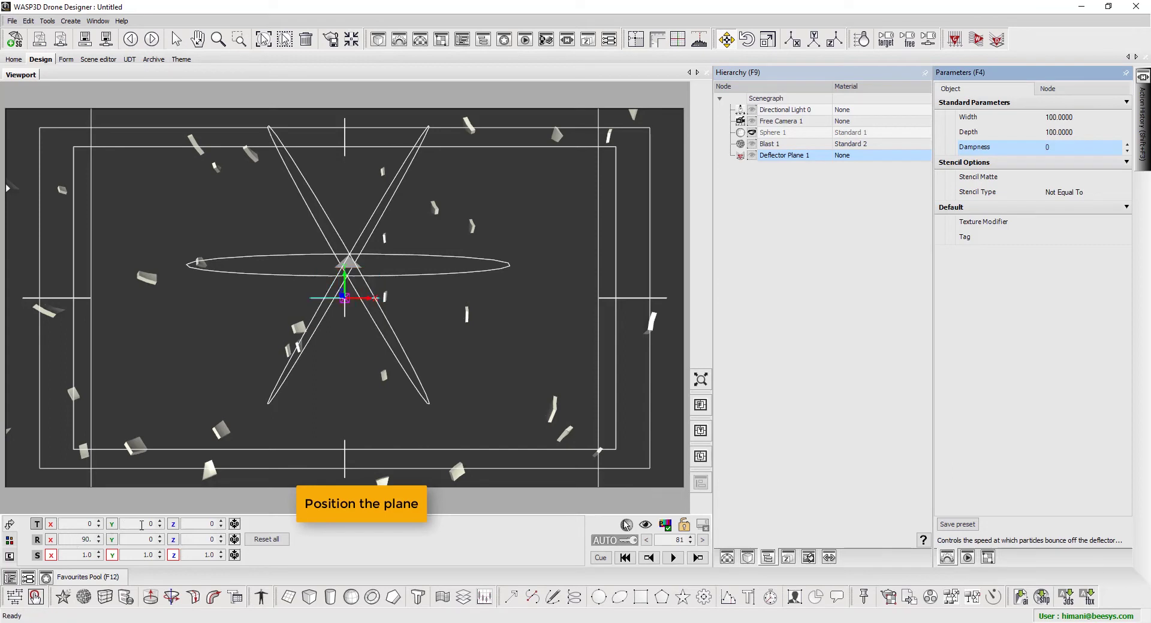
drag(141, 525, 132, 536)
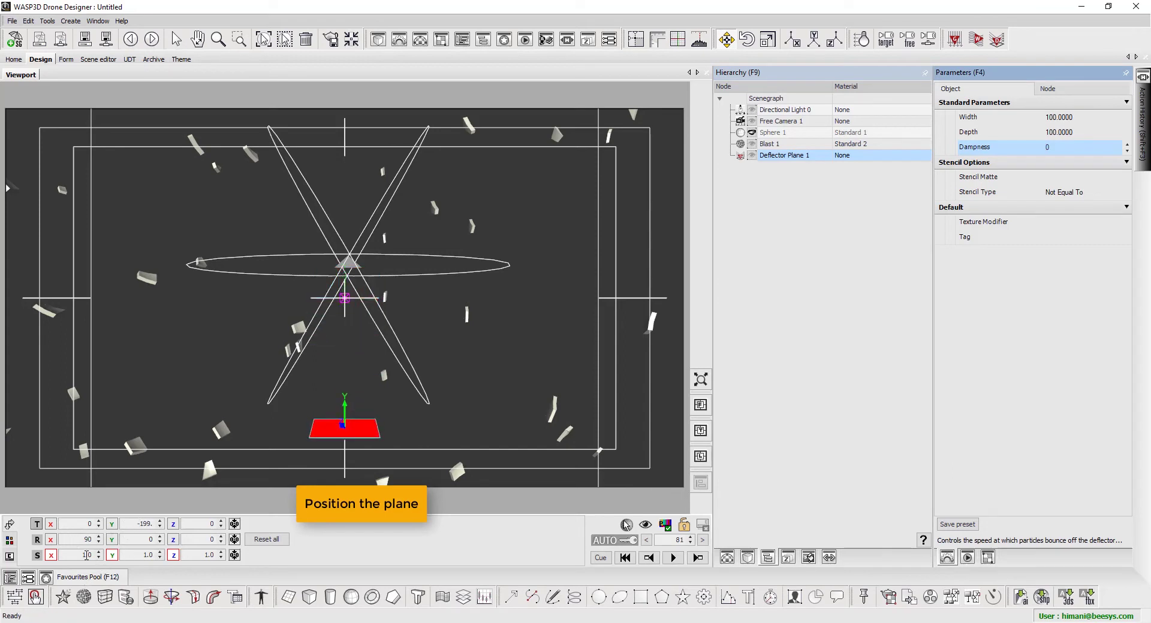
drag(98, 556, 413, 579)
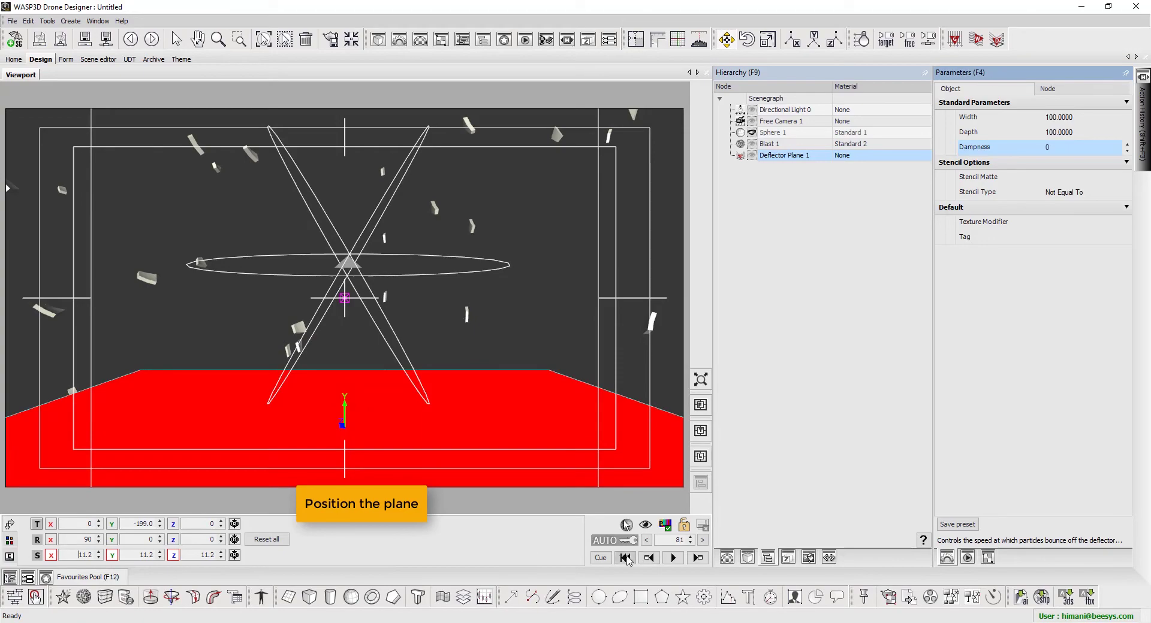
click(601, 558)
click(667, 562)
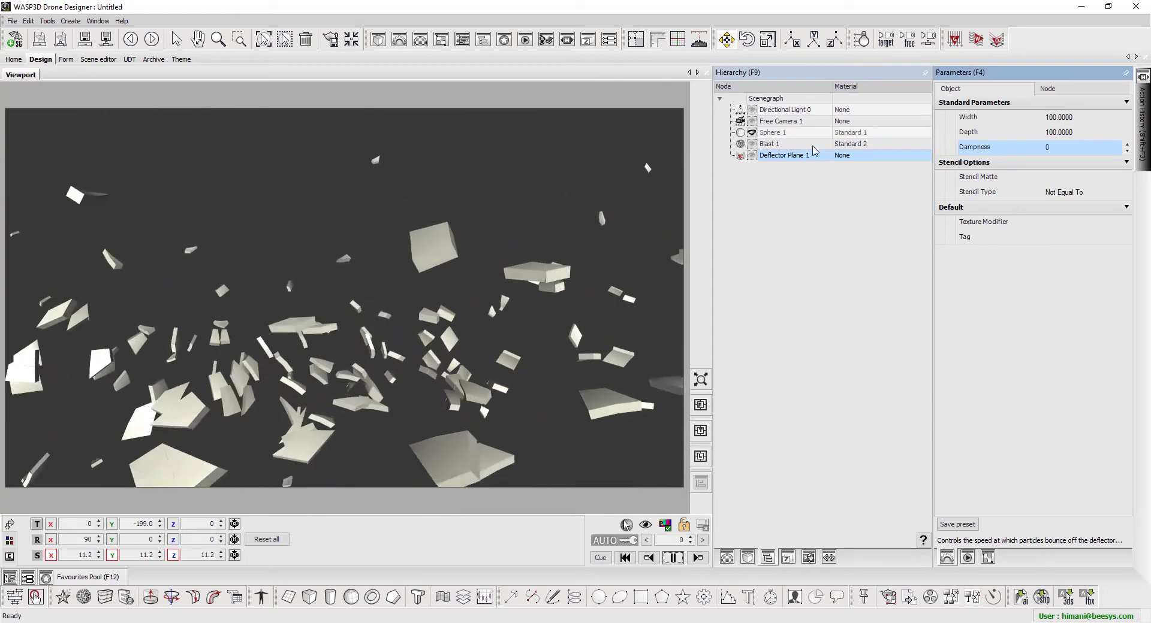
Step: Set the deflector plane's dampness to 100 and replay the explosion
click(793, 158)
drag(1055, 152, 1065, 151)
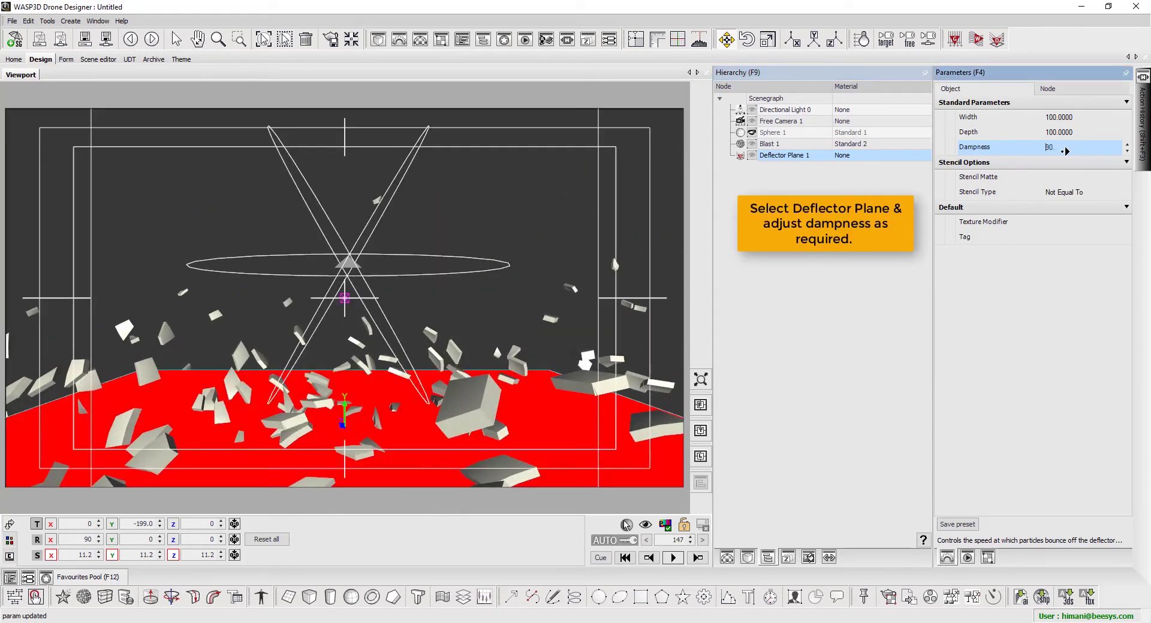
click(672, 558)
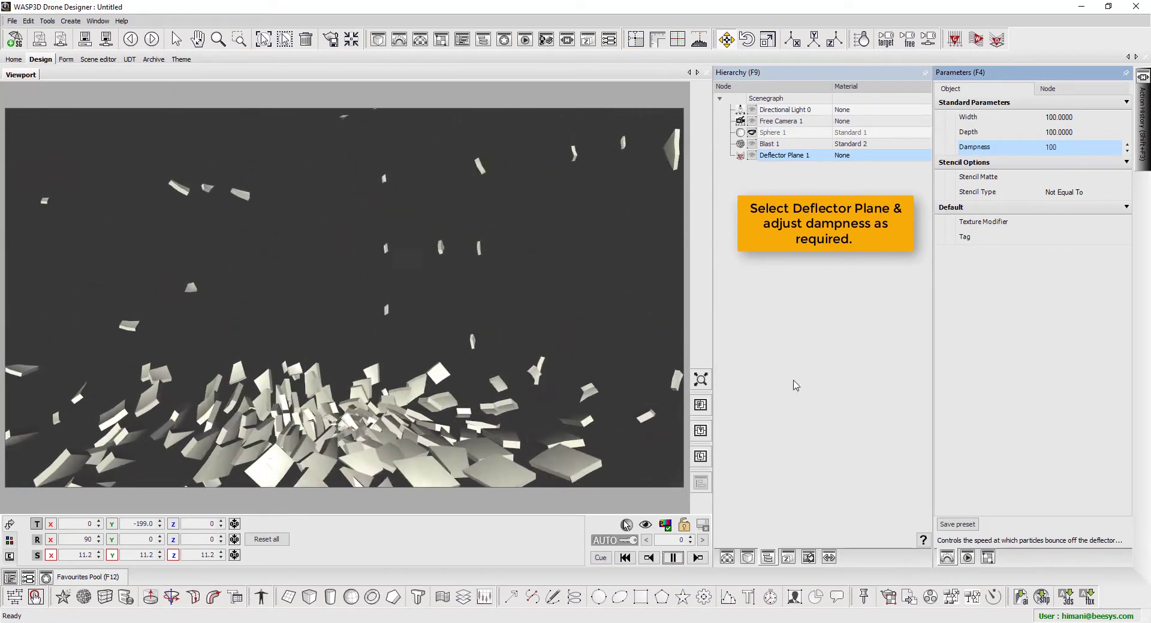
Step: Set the mass damp factor of Blast 1 to 4 and replay the explosion from the start
click(783, 146)
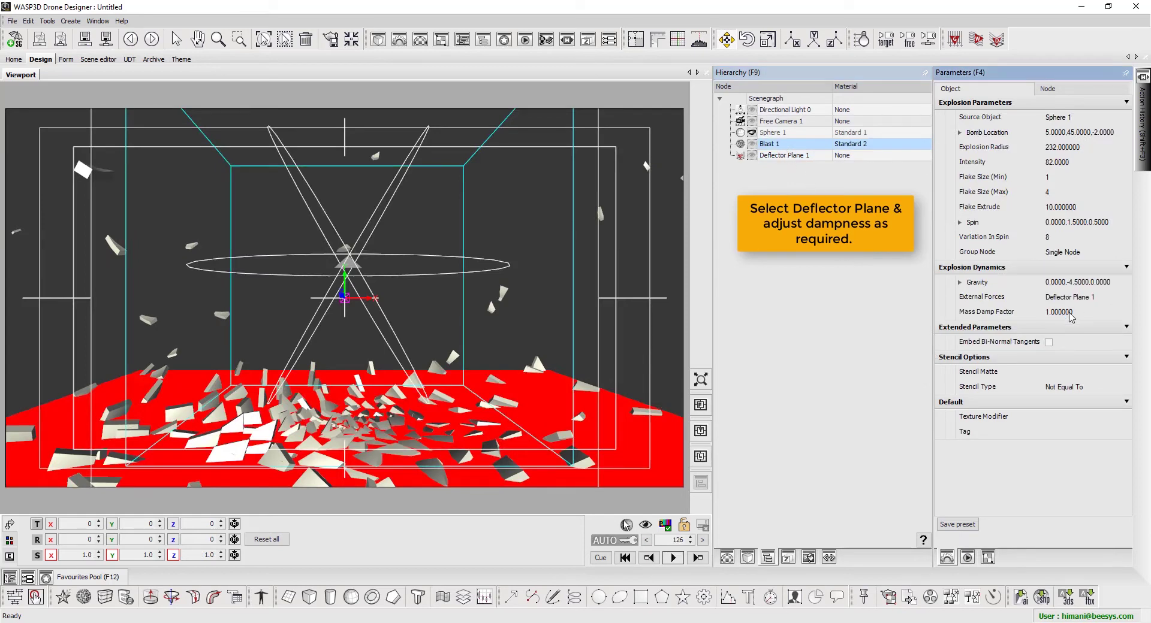
click(1069, 312)
text(2.)
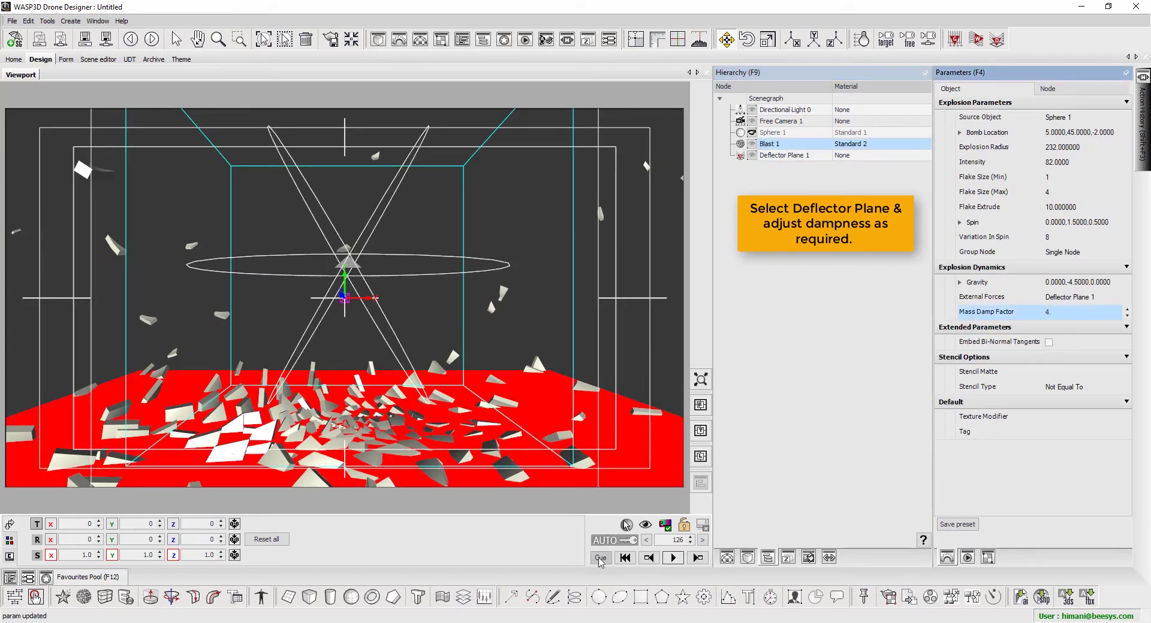
click(600, 558)
click(673, 558)
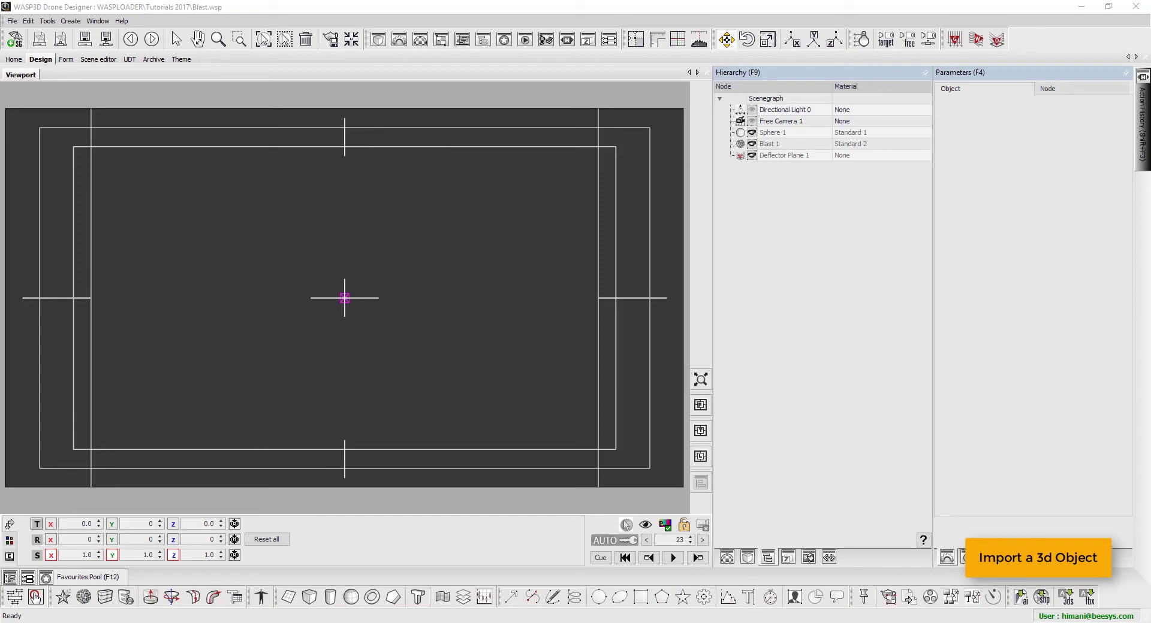
Step: Import the Football.X model from the Models folder with the Standard material type and consolidated materials
click(1066, 597)
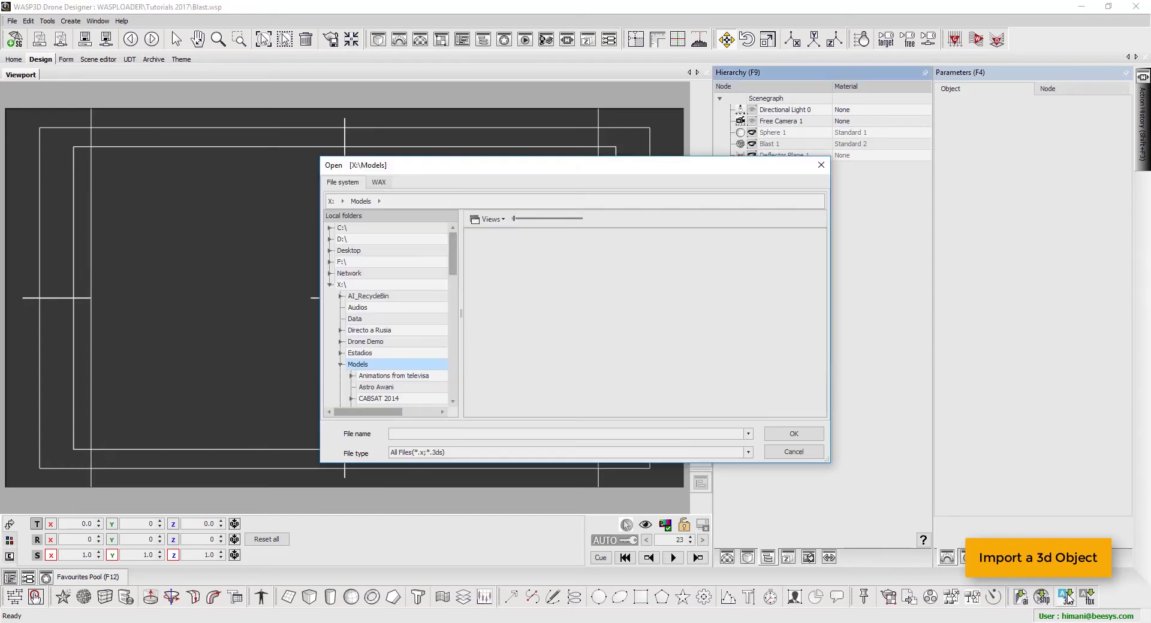
double_click(500, 251)
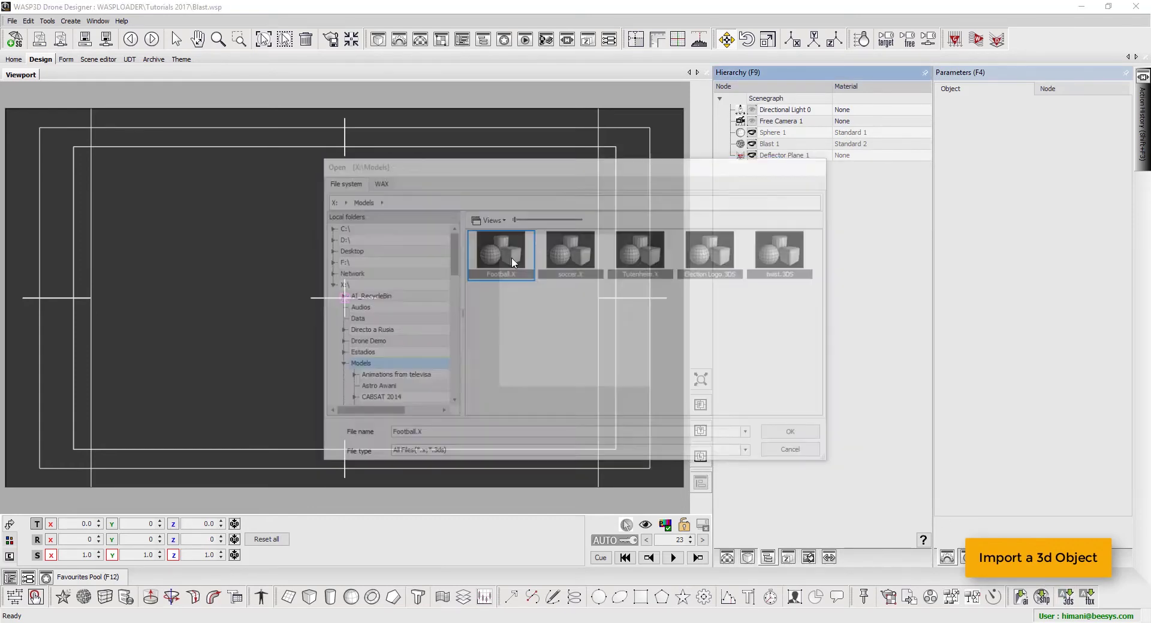
click(620, 380)
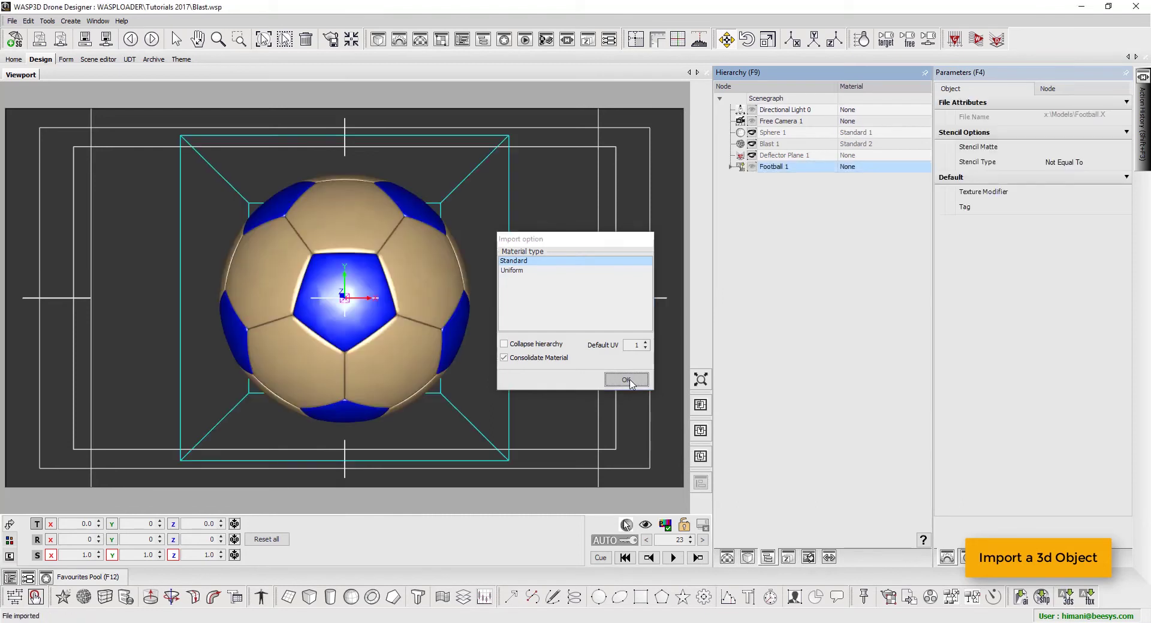
Step: Open the material of the football's P12 1 part in the material editor and change its diffuse color to black
click(731, 168)
click(788, 179)
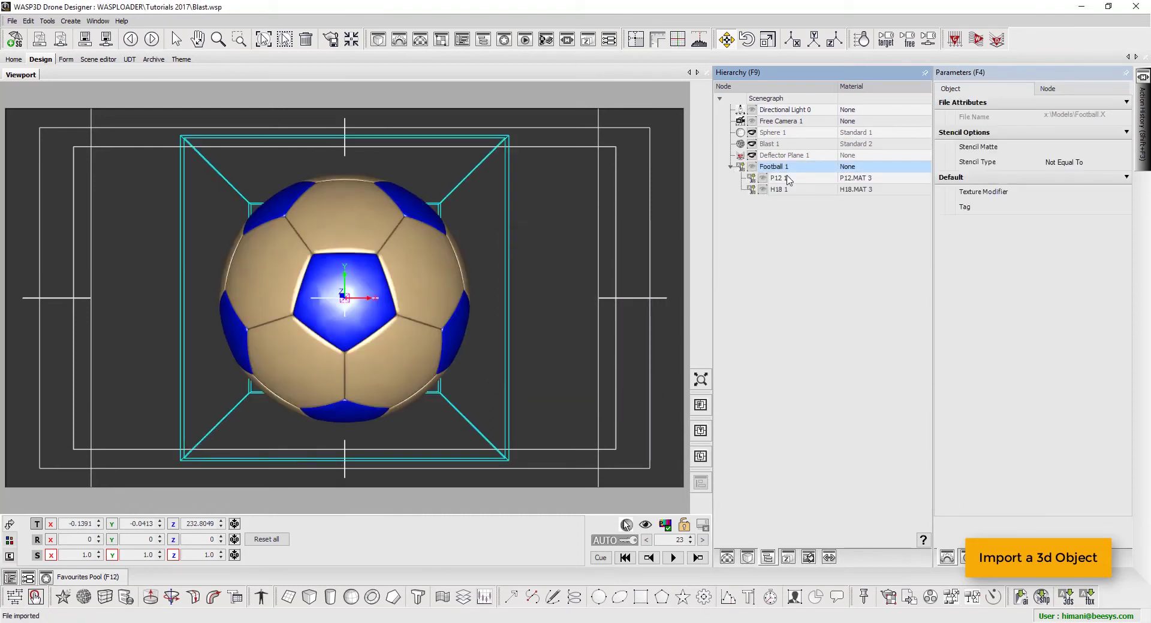
right_click(788, 180)
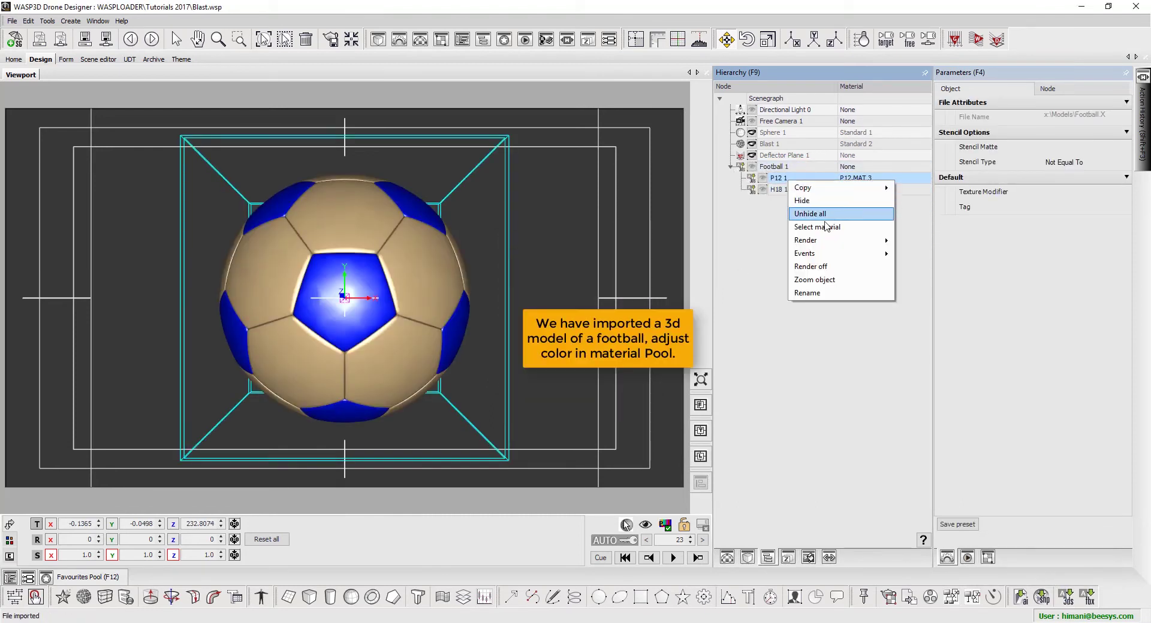
click(827, 226)
click(724, 557)
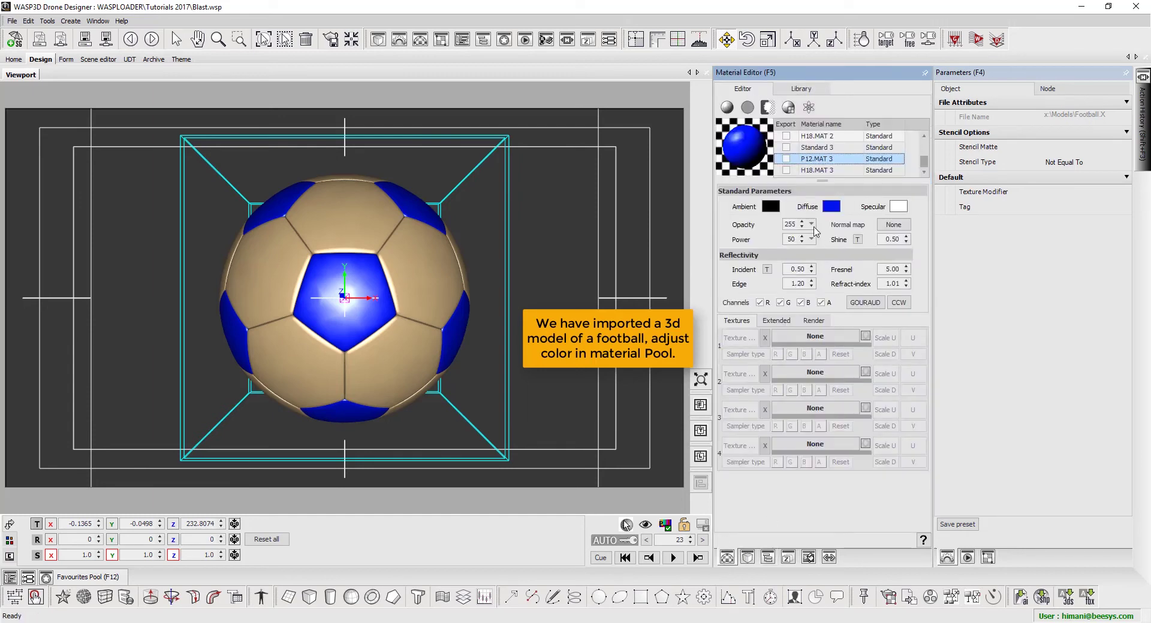
drag(831, 209, 900, 210)
Step: Change the diffuse color of the football's H18.MAT 3 material from tan to near white
click(824, 170)
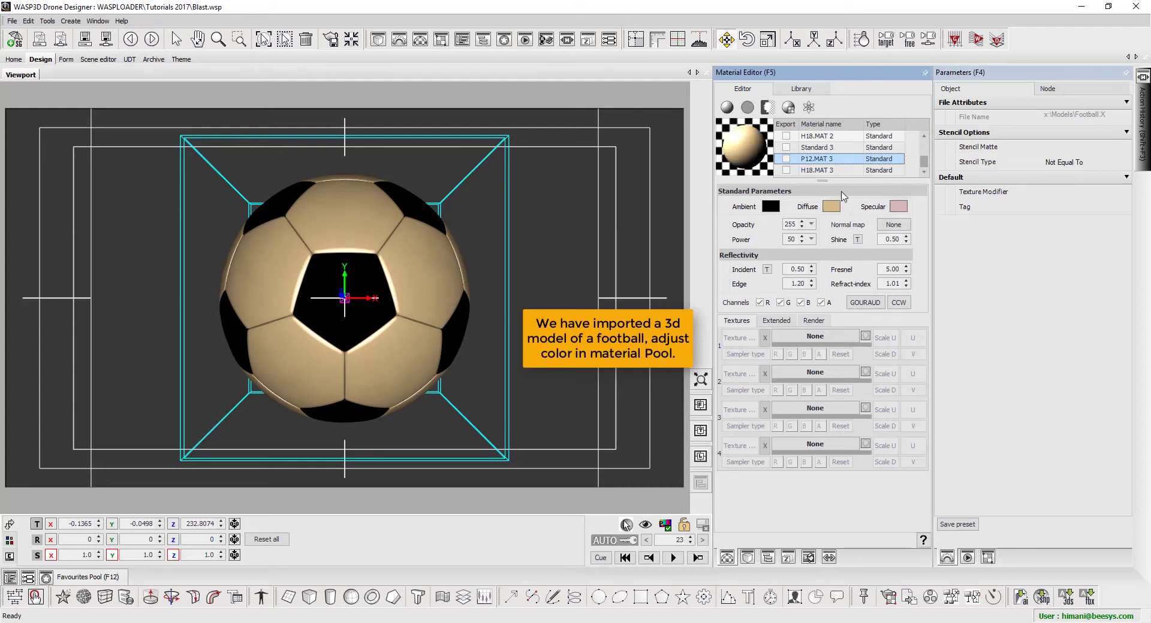
click(830, 206)
click(900, 267)
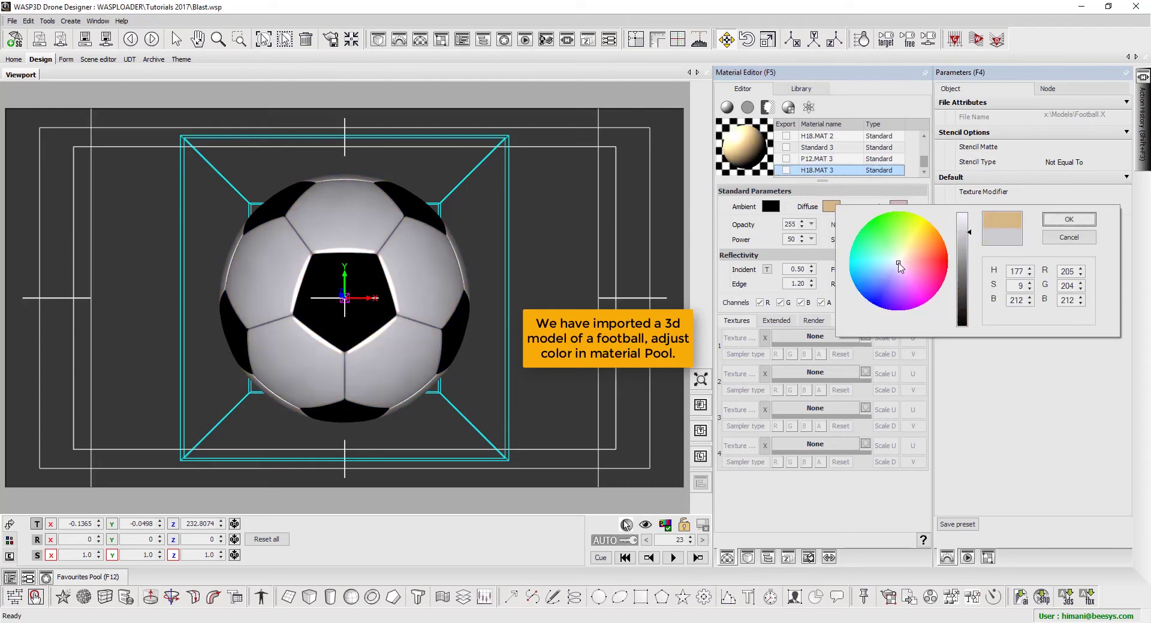
click(1068, 219)
click(830, 207)
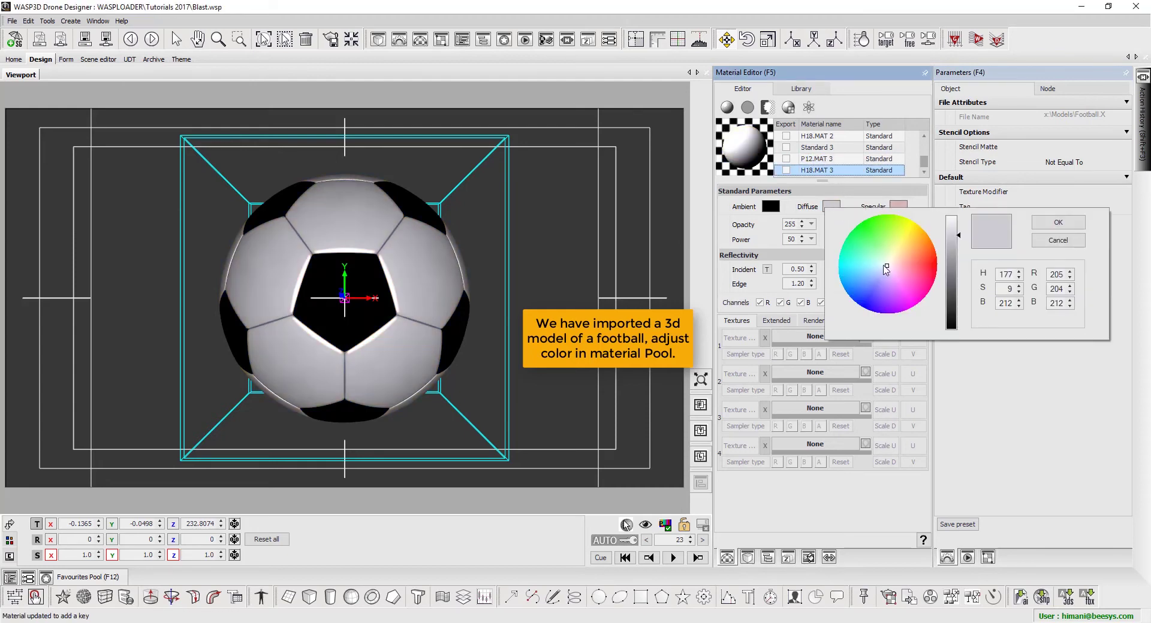
click(1057, 222)
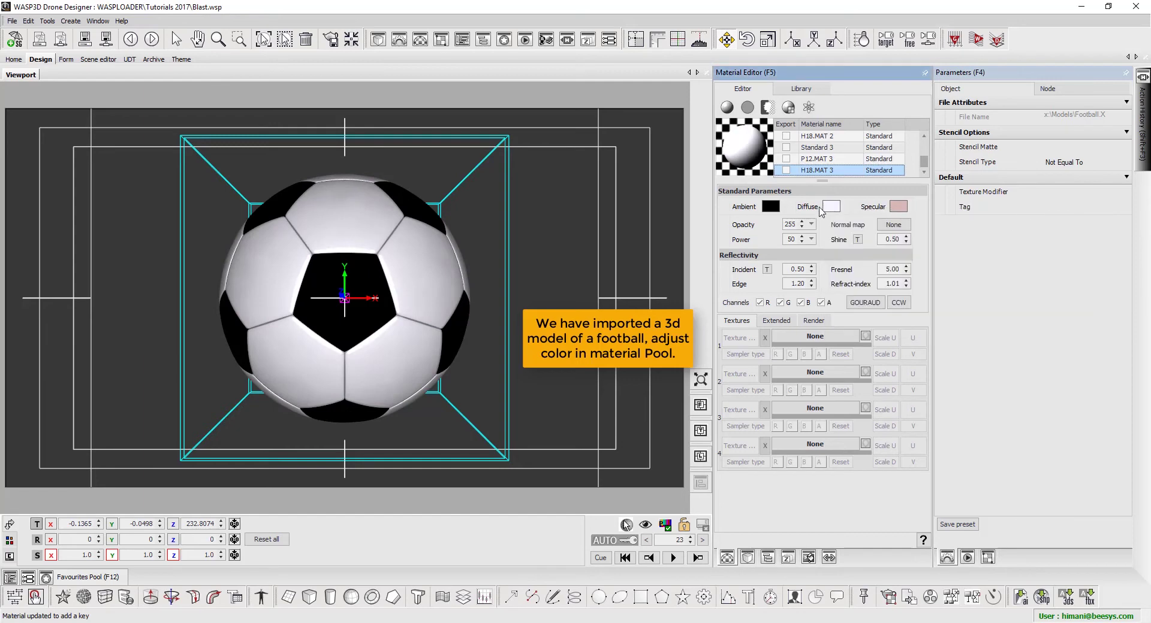
drag(827, 211, 908, 207)
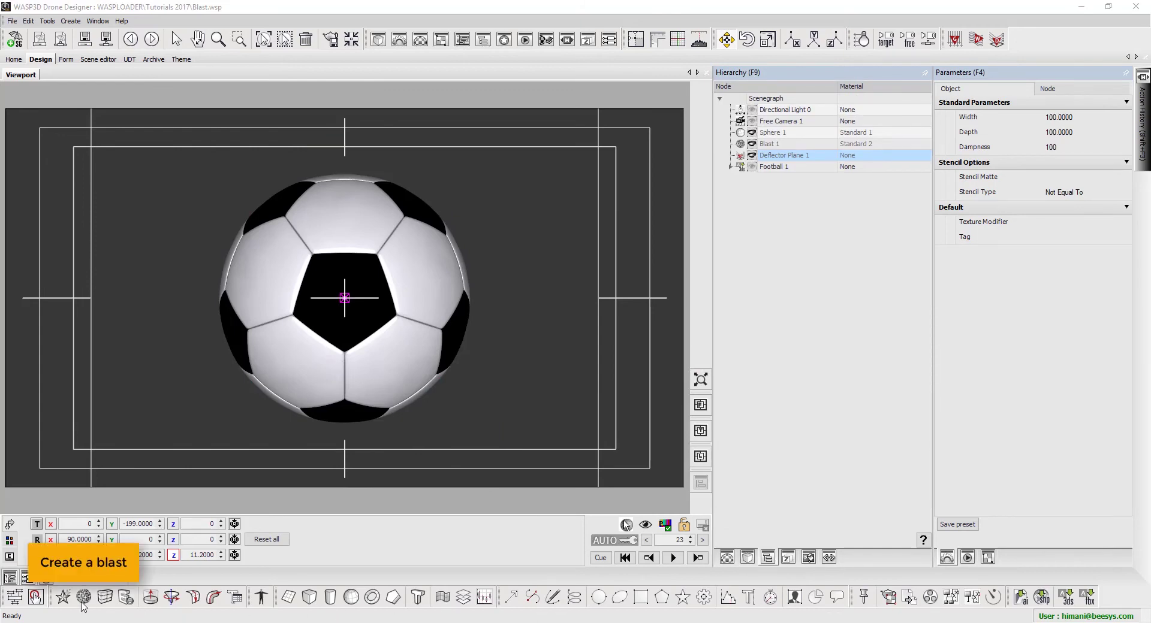
Step: Create a second Blast object and assign Football 1 as its source object
click(78, 603)
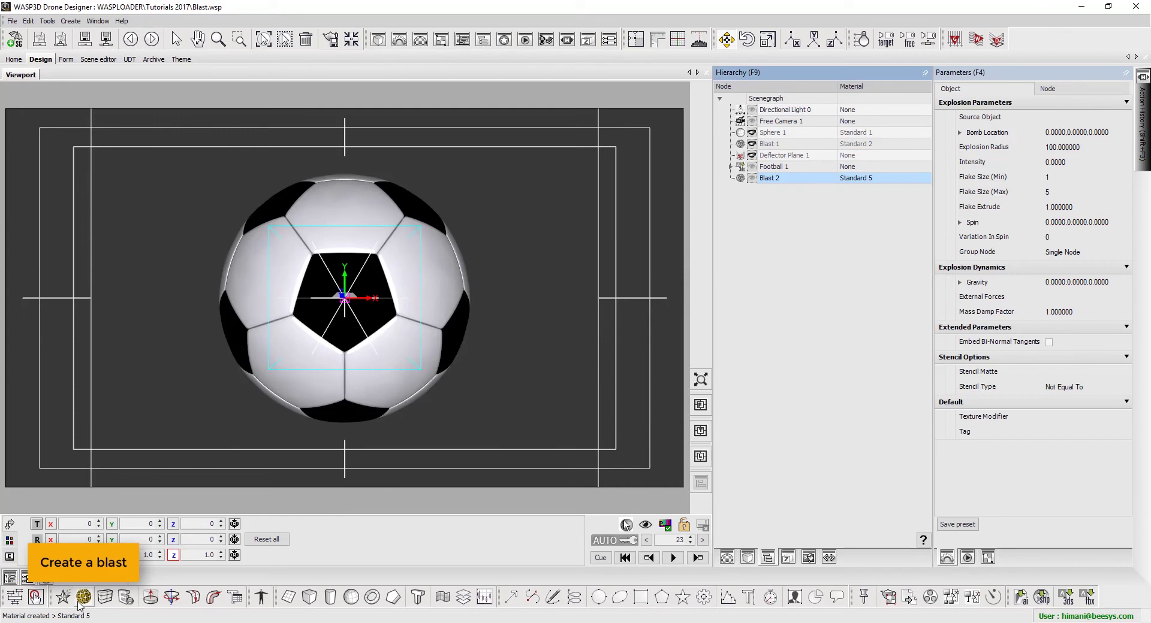
click(1091, 118)
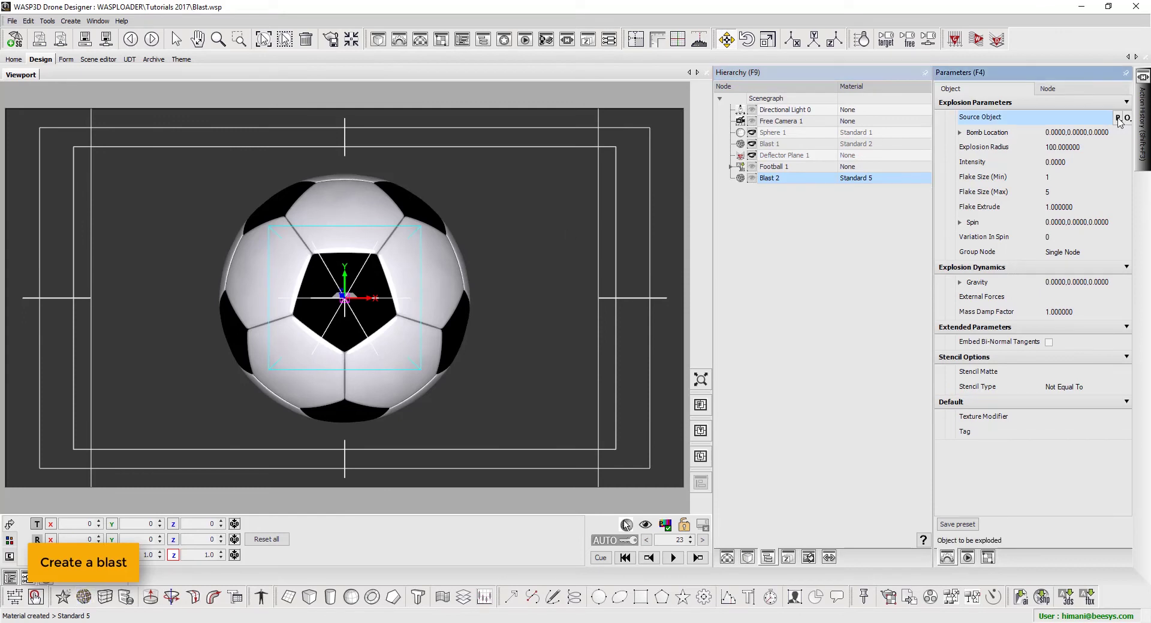
click(1127, 118)
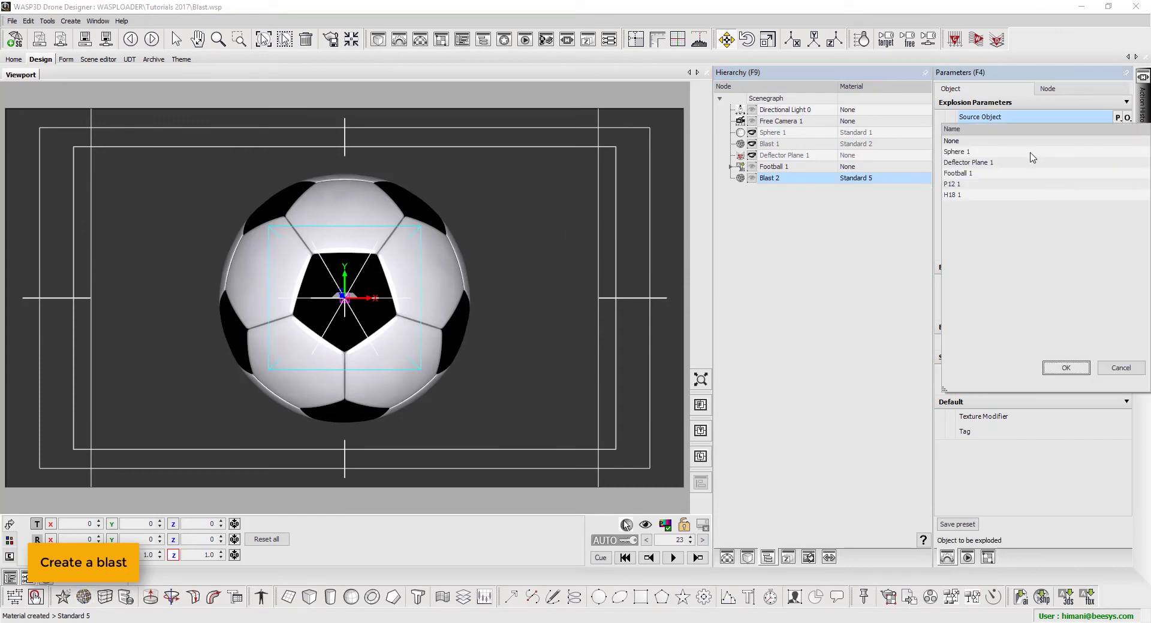
click(973, 175)
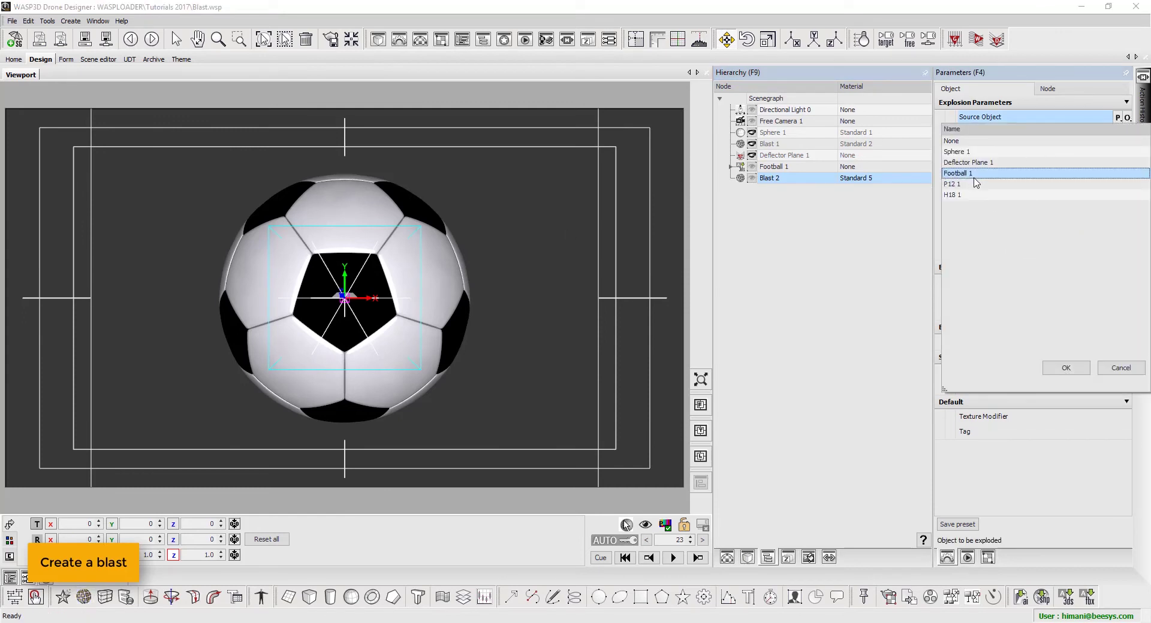
click(1066, 367)
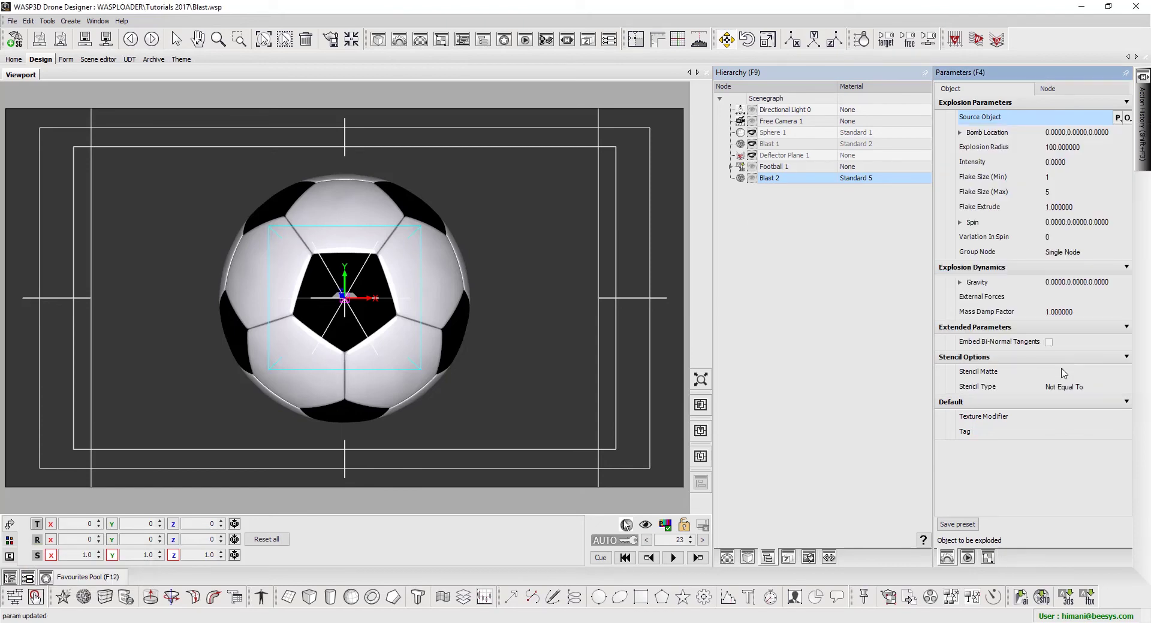
Step: Expand the Football 1 group and set the Group Node option of Blast 2 to Group Node
click(730, 167)
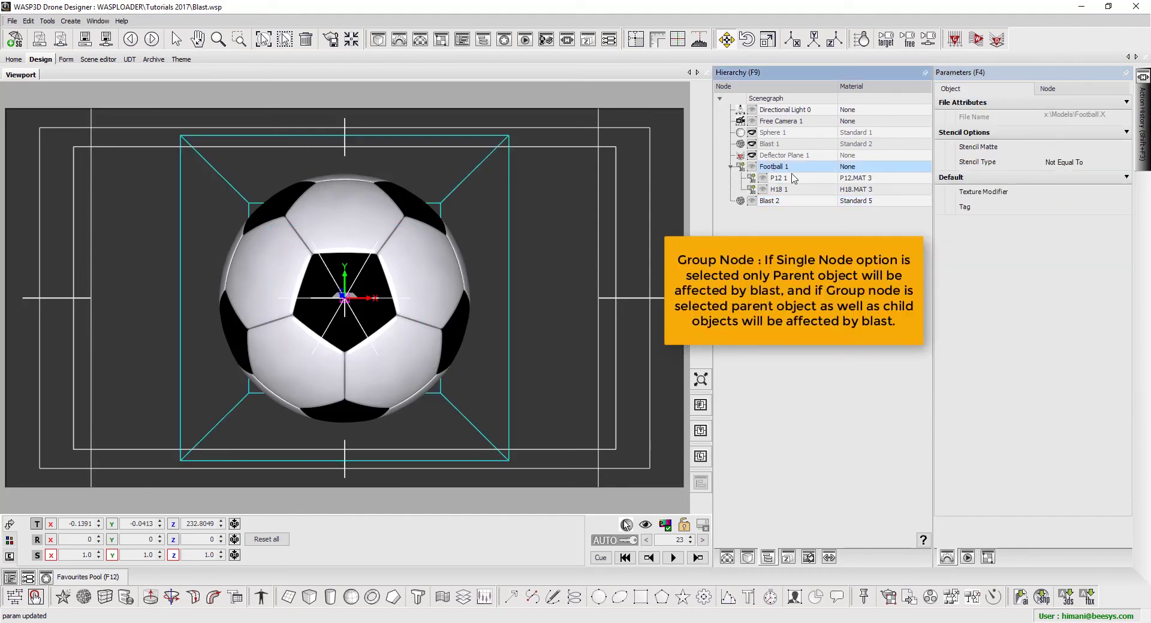
click(799, 202)
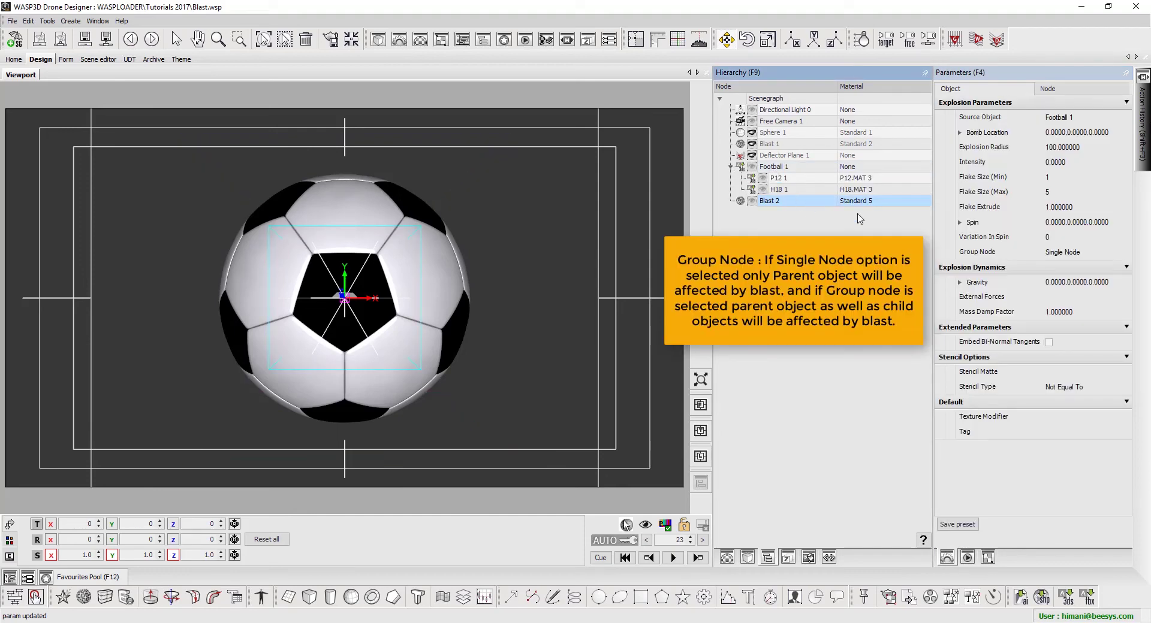
click(1086, 254)
click(1082, 276)
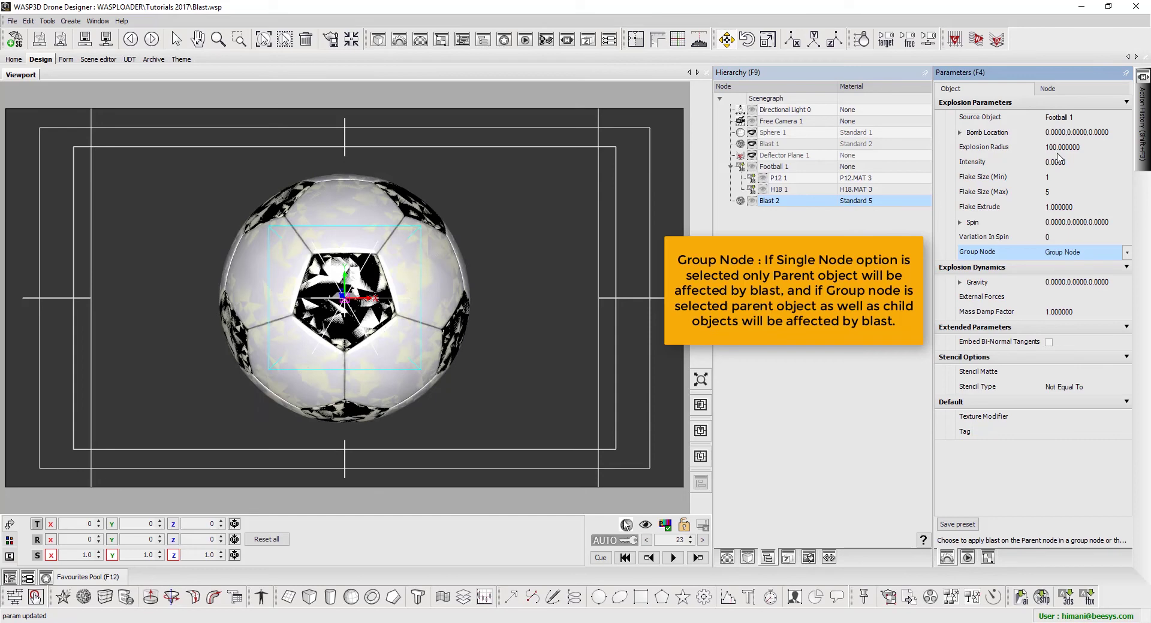
Step: Hide the original Football 1 model together with its child parts and reselect Blast 2
click(1057, 151)
click(773, 167)
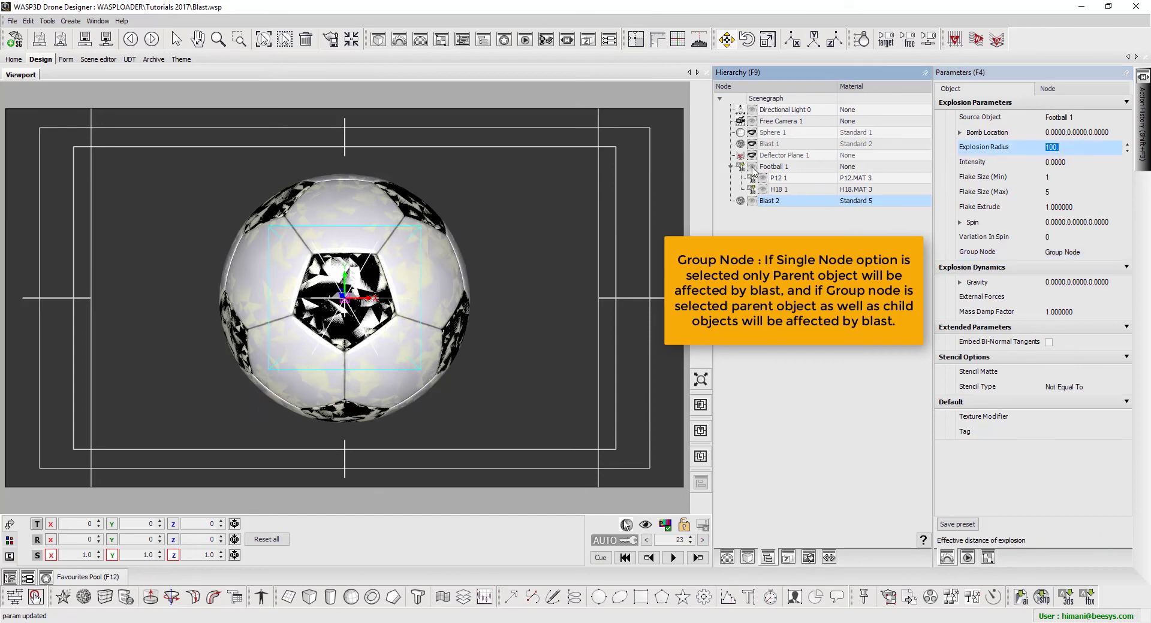
click(786, 202)
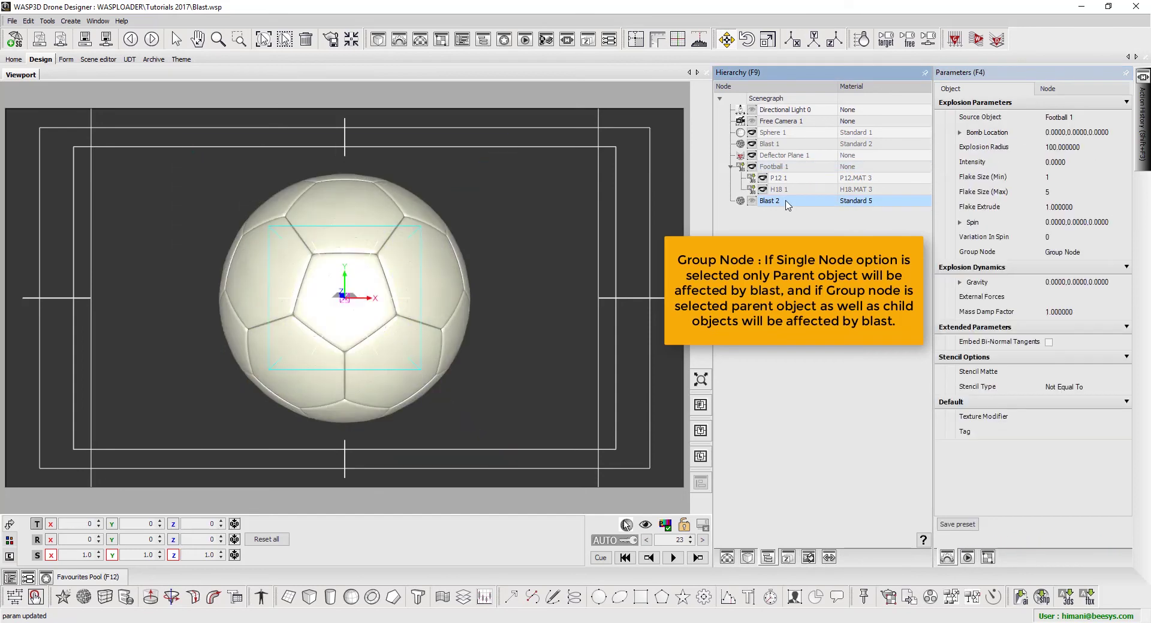
Step: Set the intensity of Blast 2 to 80 and its explosion radius to 650
click(1064, 150)
mouse_move(1065, 151)
mouse_down()
mouse_move(1077, 150)
mouse_move(1063, 166)
mouse_up()
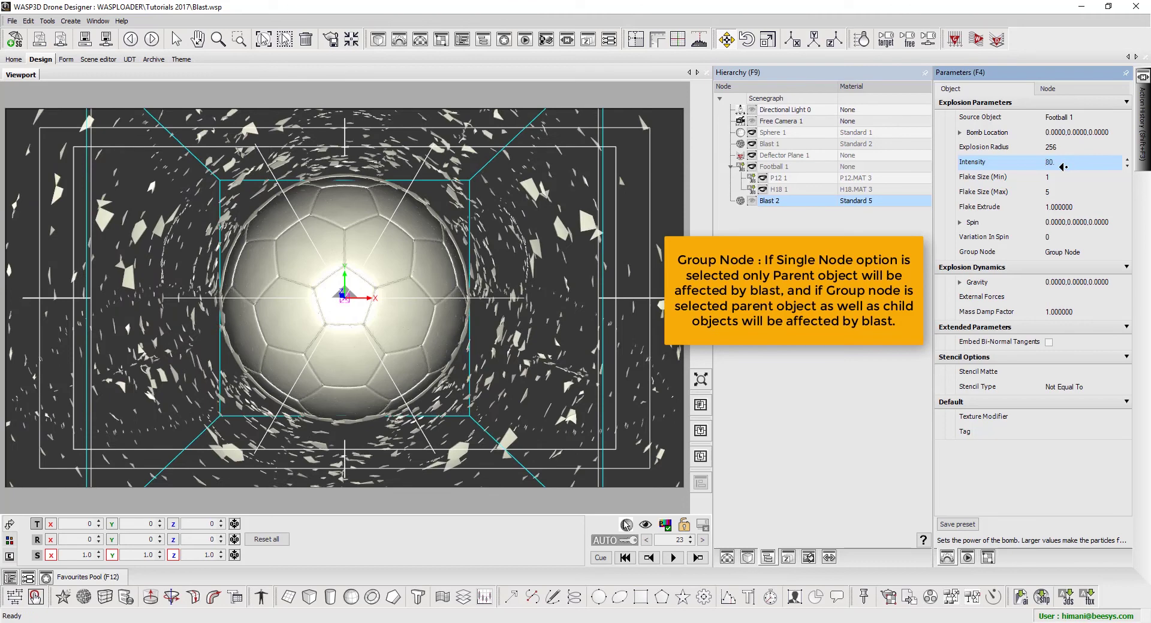
click(1056, 150)
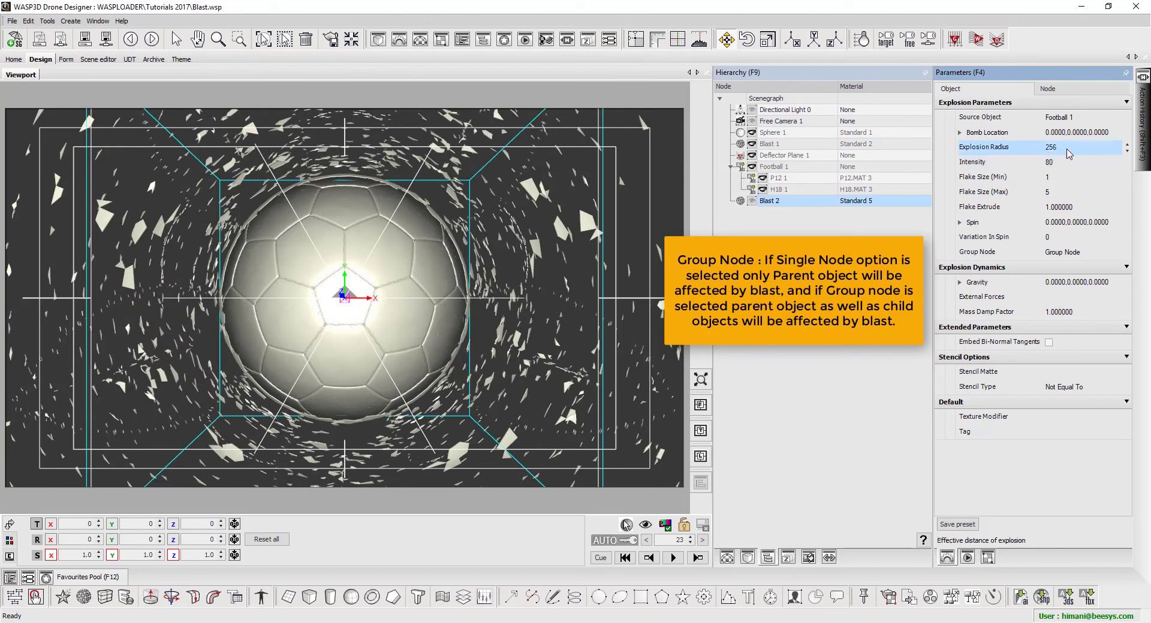
drag(1074, 150, 1048, 147)
key(Return)
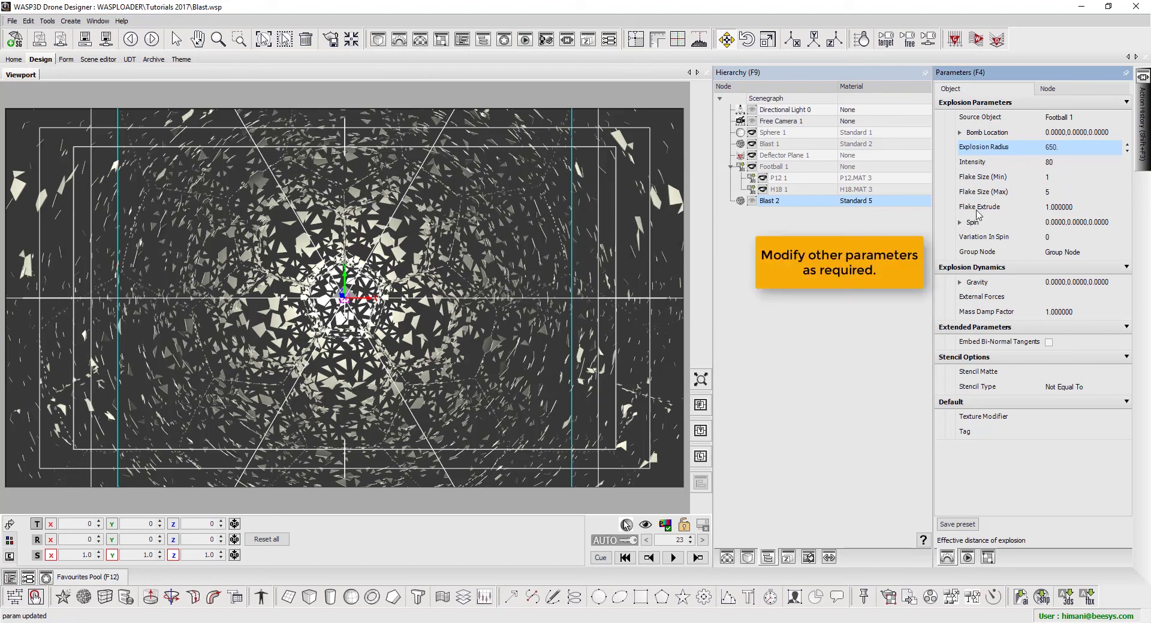
Step: Set the flake extrude of Blast 2 to 5
click(1065, 208)
text(5)
key(Return)
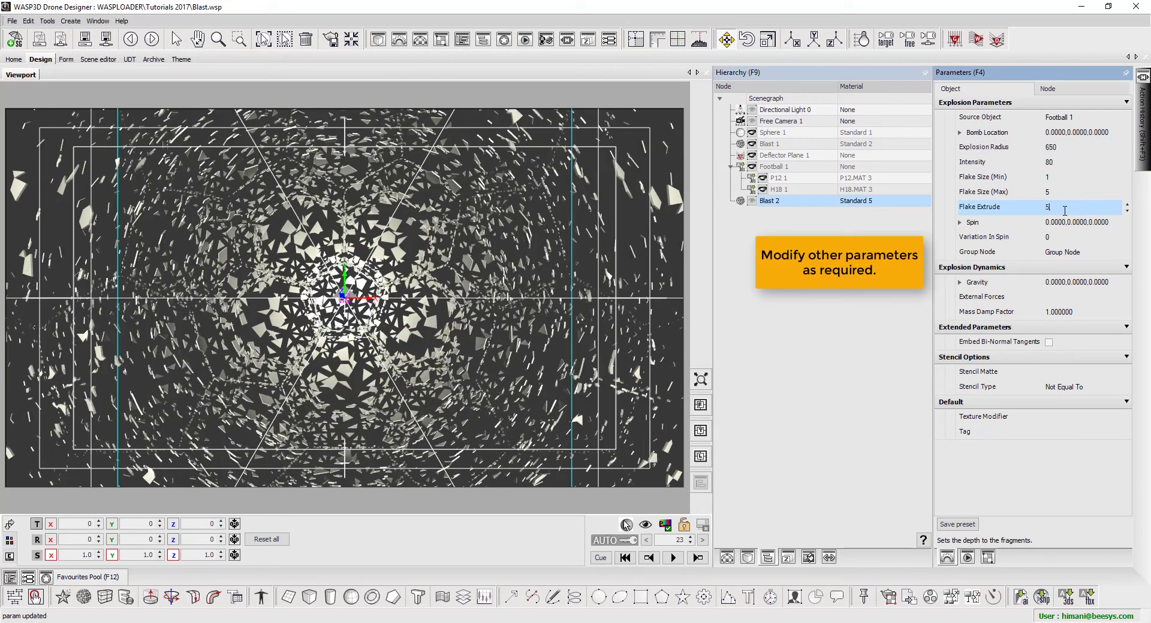